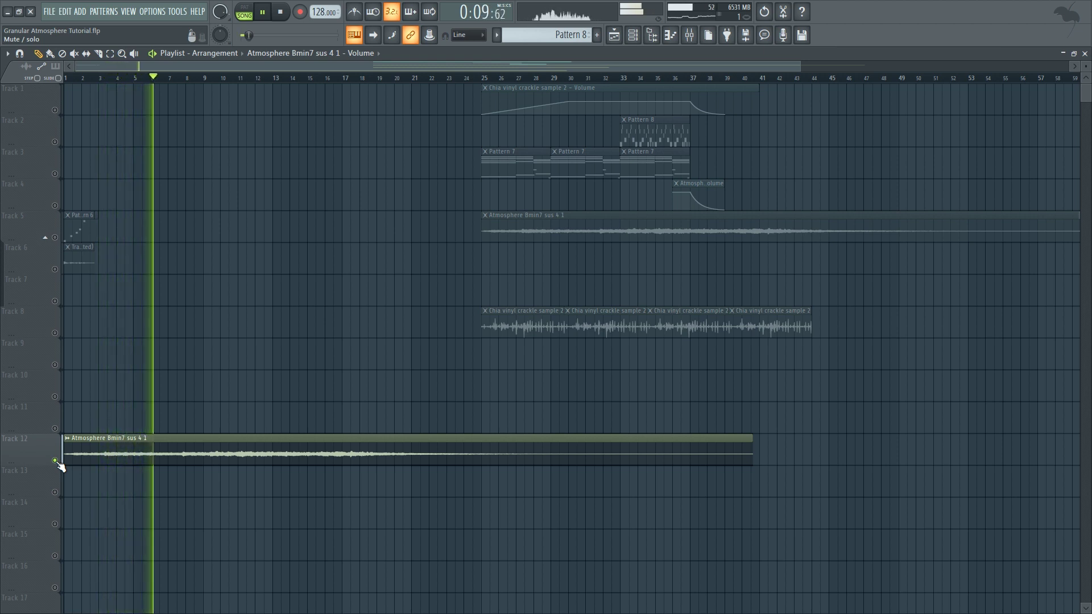
Unsolo Track 12 and play the full arrangement from about bar 32
right_click(55, 461)
key(space)
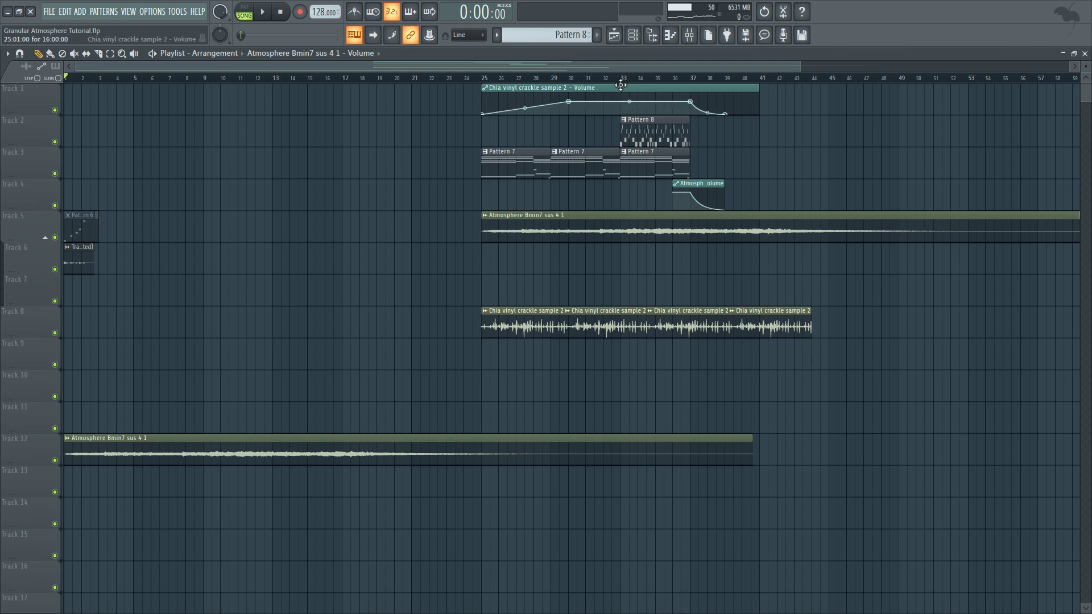
click(605, 78)
key(space)
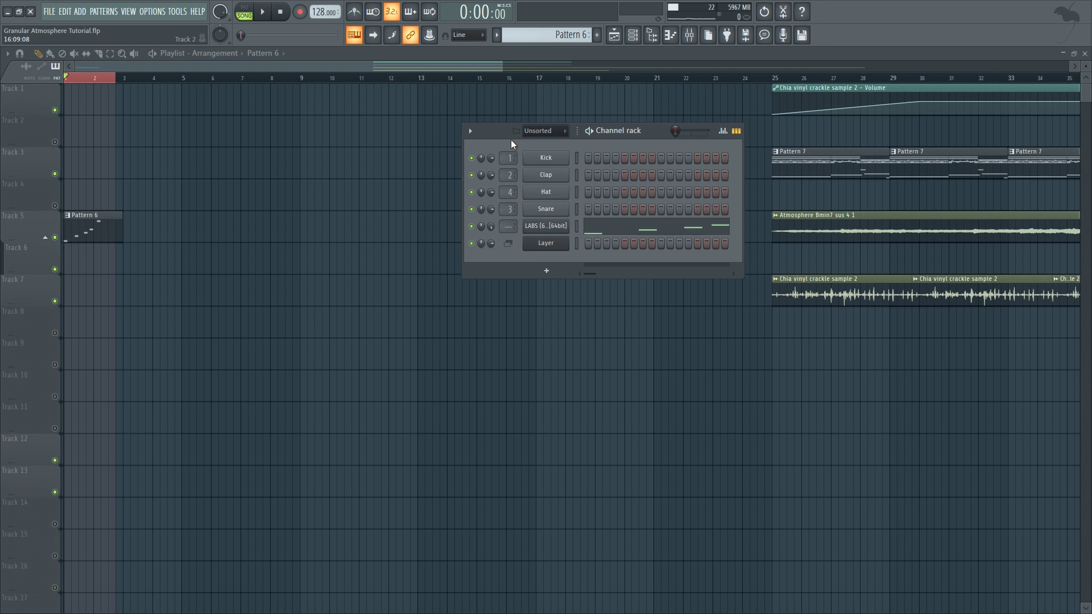
Open the LABS Moon Guitar instrument, bring up its Pattern 6 notes in the piano roll and play them back
click(563, 229)
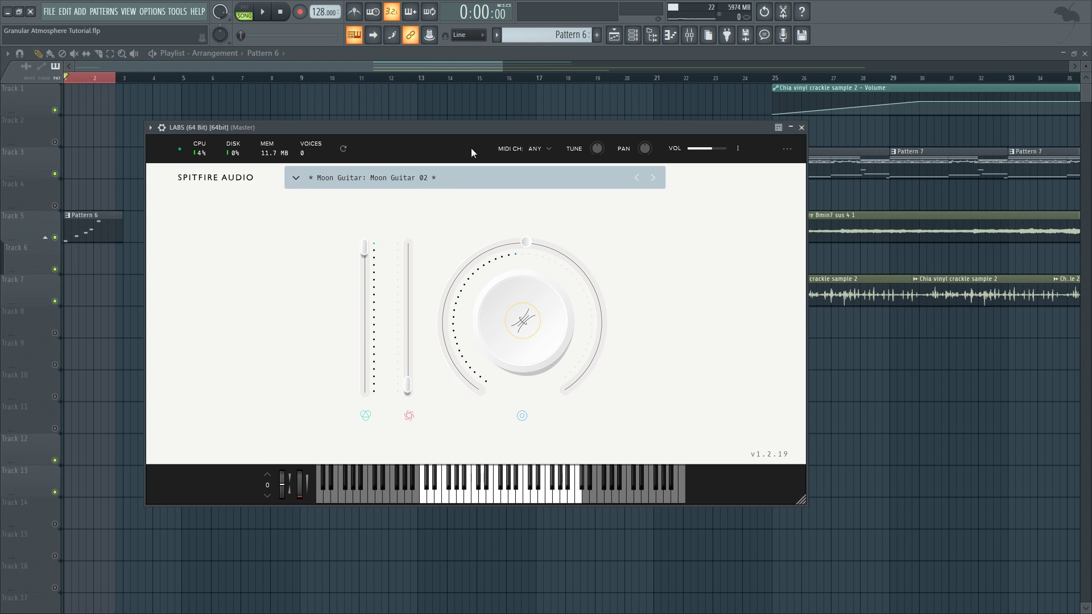
drag(486, 128, 512, 161)
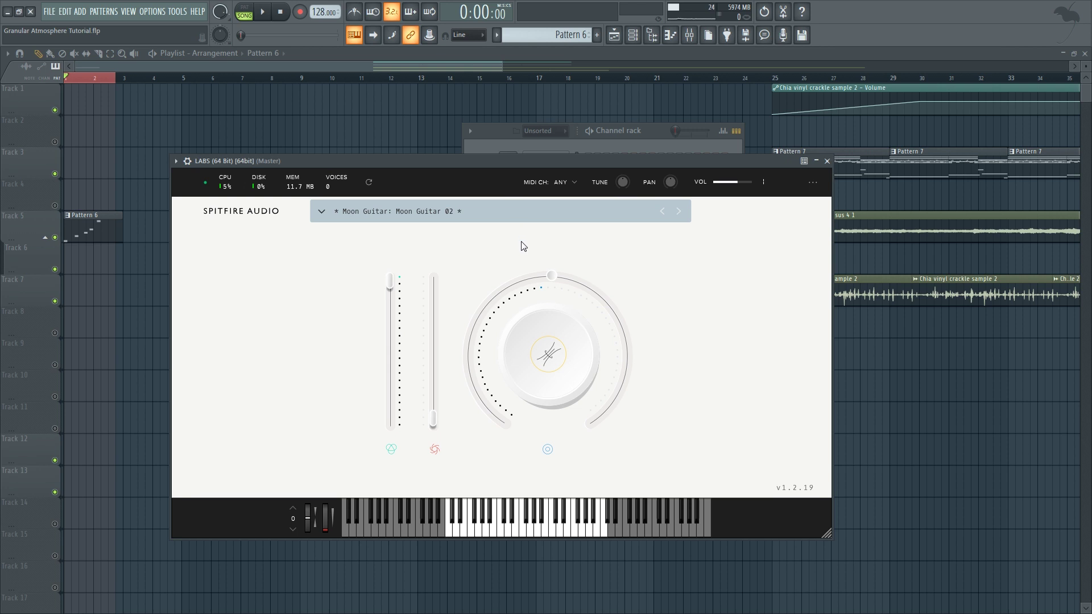
click(499, 144)
right_click(558, 238)
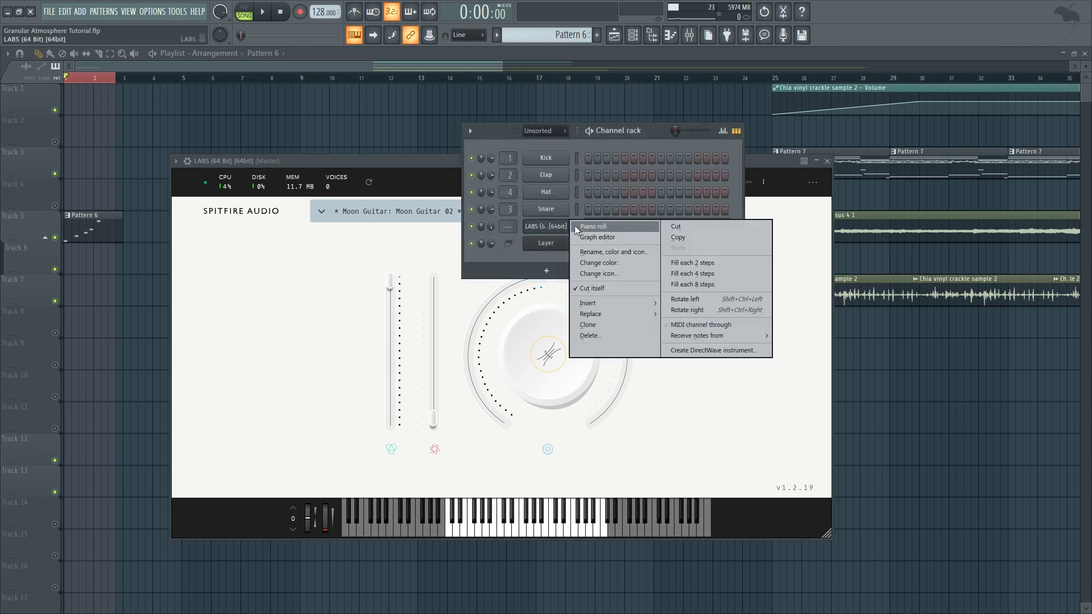
click(571, 227)
key(space)
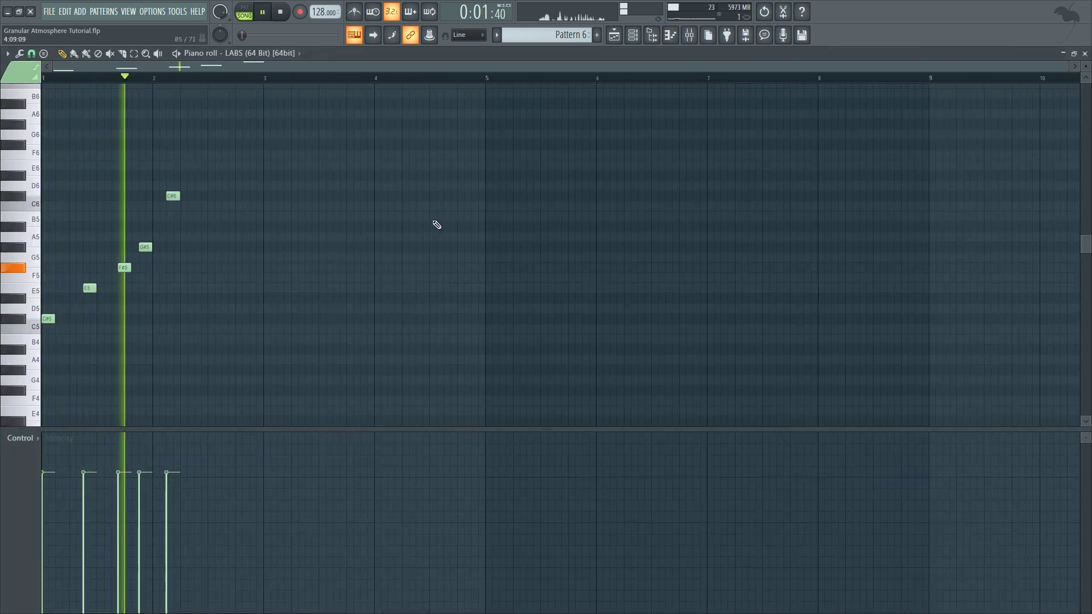
key(space)
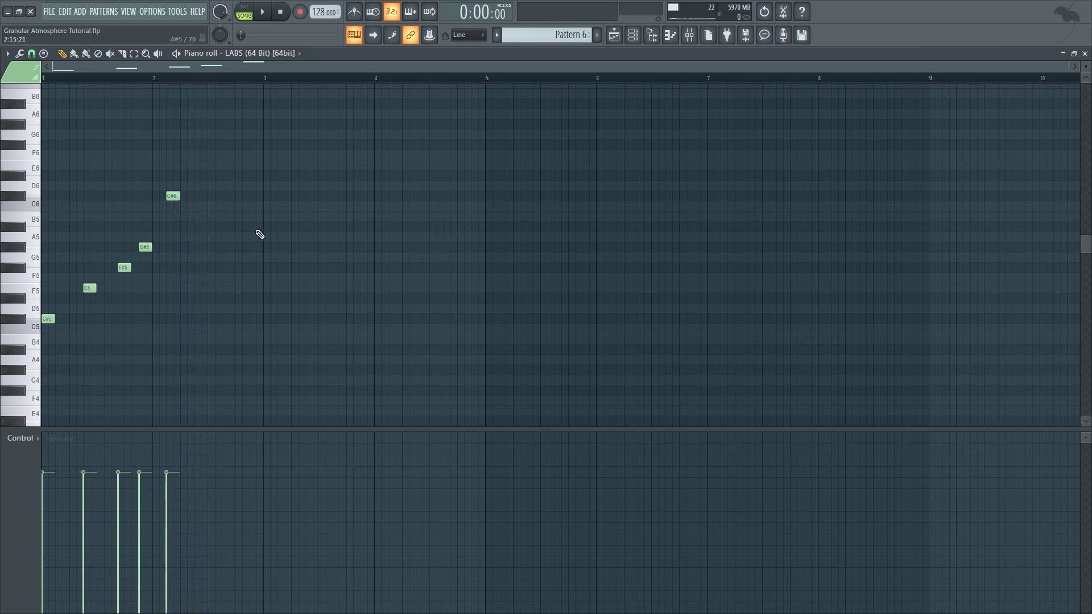
Go through the first four melody notes of the pattern in the piano roll: C#5, E5, F#5 and G#5
click(49, 321)
click(85, 289)
click(145, 248)
click(122, 270)
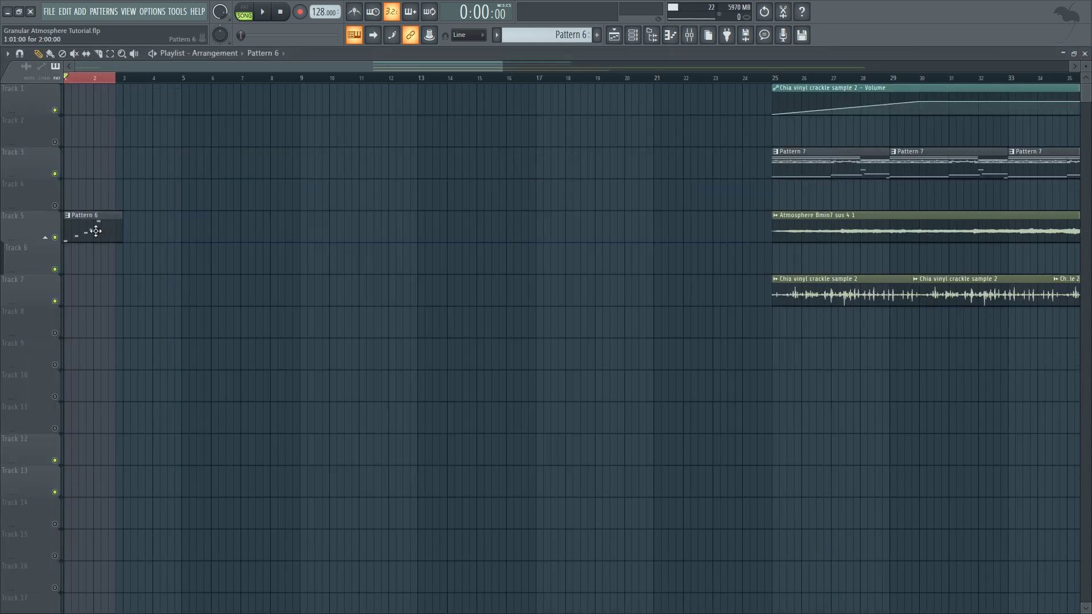
Consolidate Track 5 with the Pattern 6 clip into a rendered WAV audio clip
right_click(46, 237)
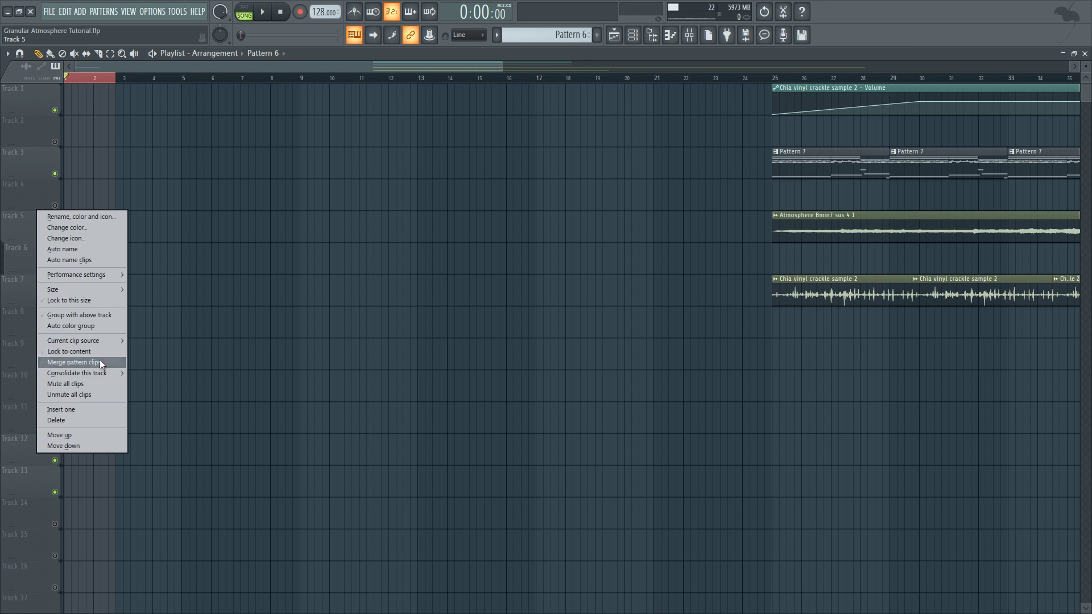
mouse_move(107, 373)
click(149, 374)
click(633, 460)
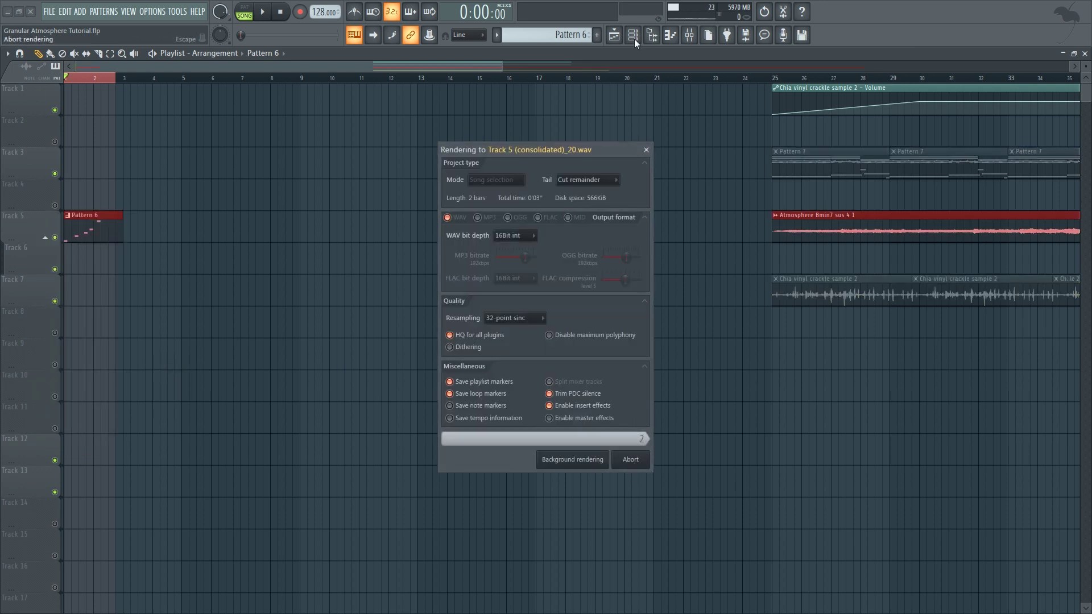
Add a Fruity Granulizer channel to the channel rack and clone it for a second instance
click(634, 39)
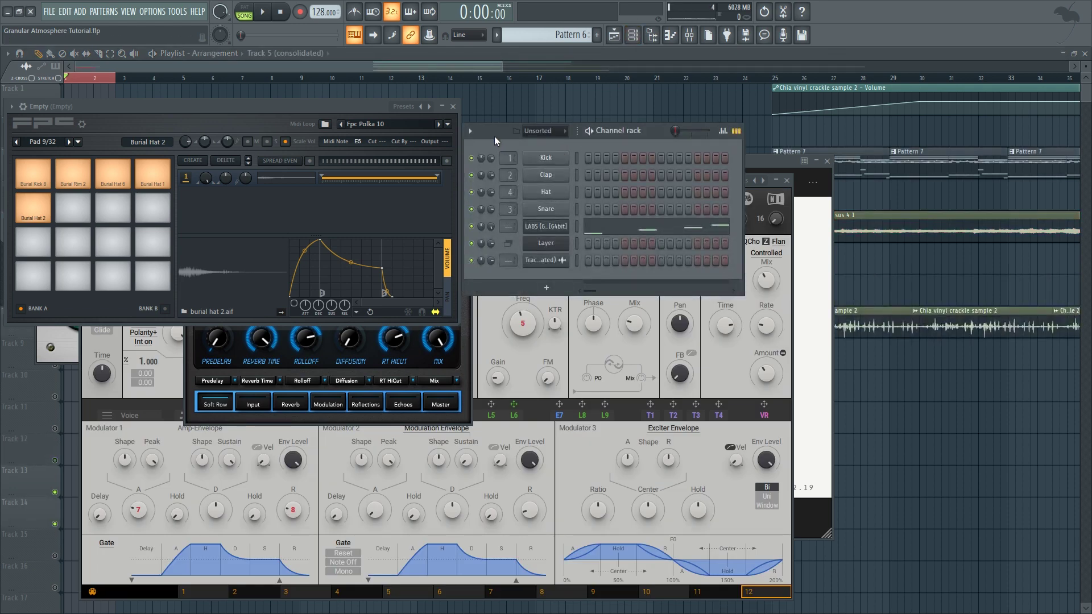
click(80, 11)
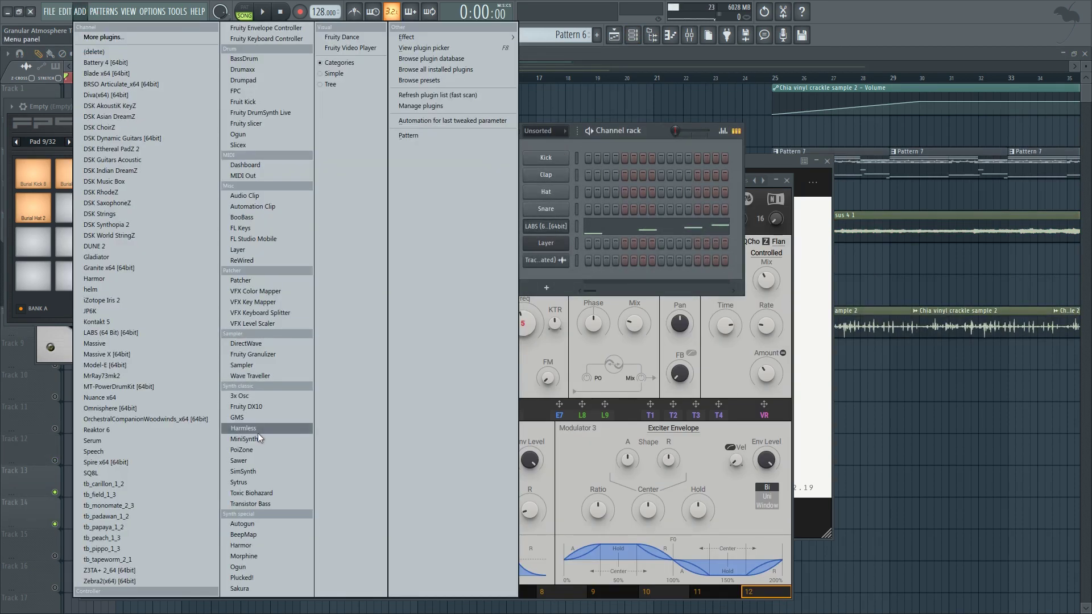
click(264, 354)
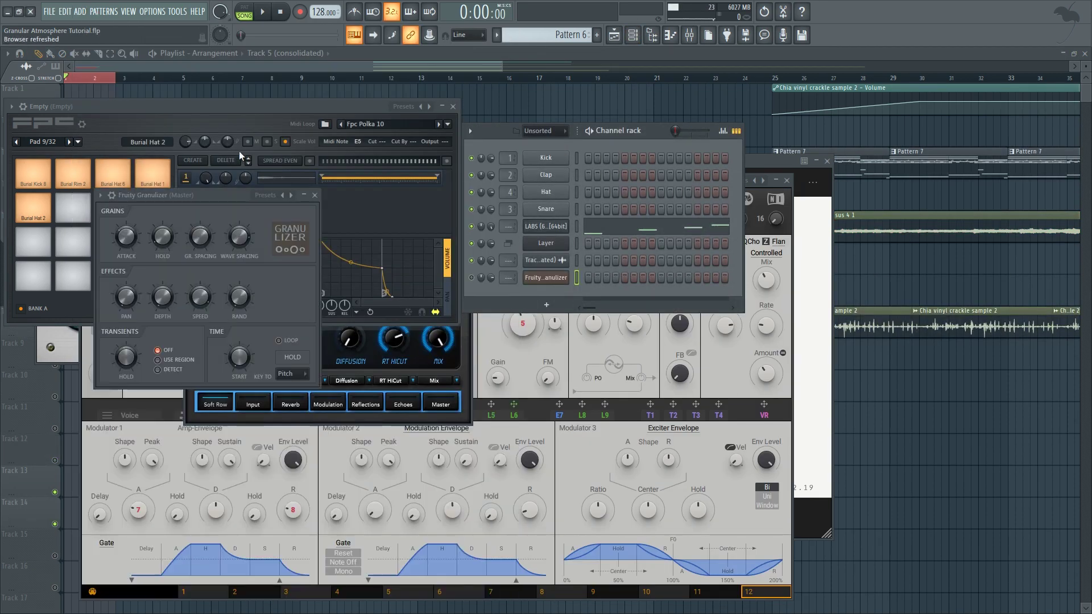
right_click(547, 277)
click(574, 357)
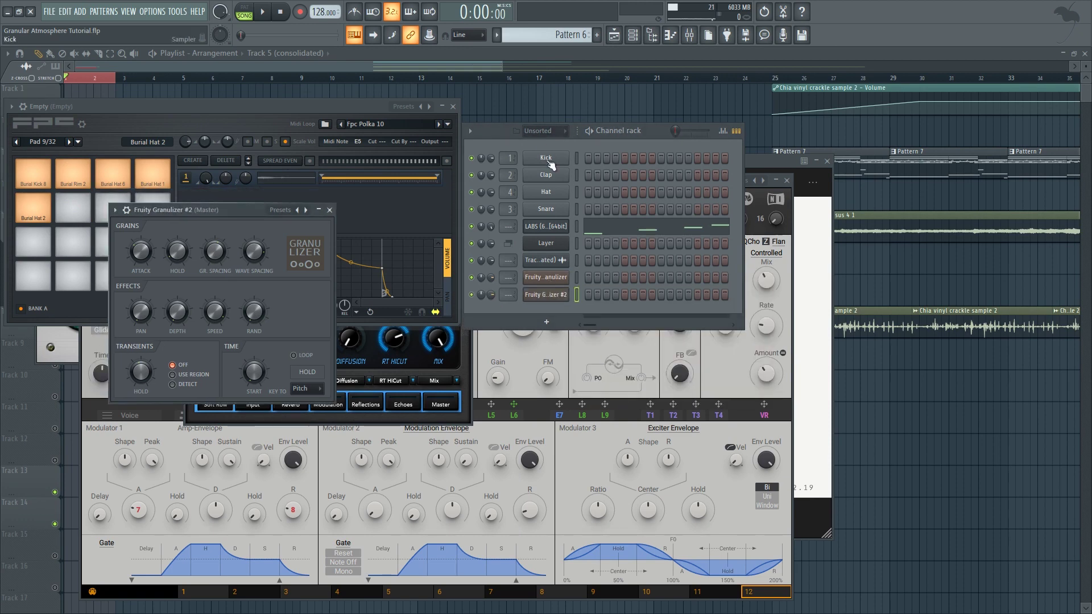
Clear the open plugin windows and load the consolidated Track 5 sample into both Fruity Granulizer channels
key(F12)
click(632, 35)
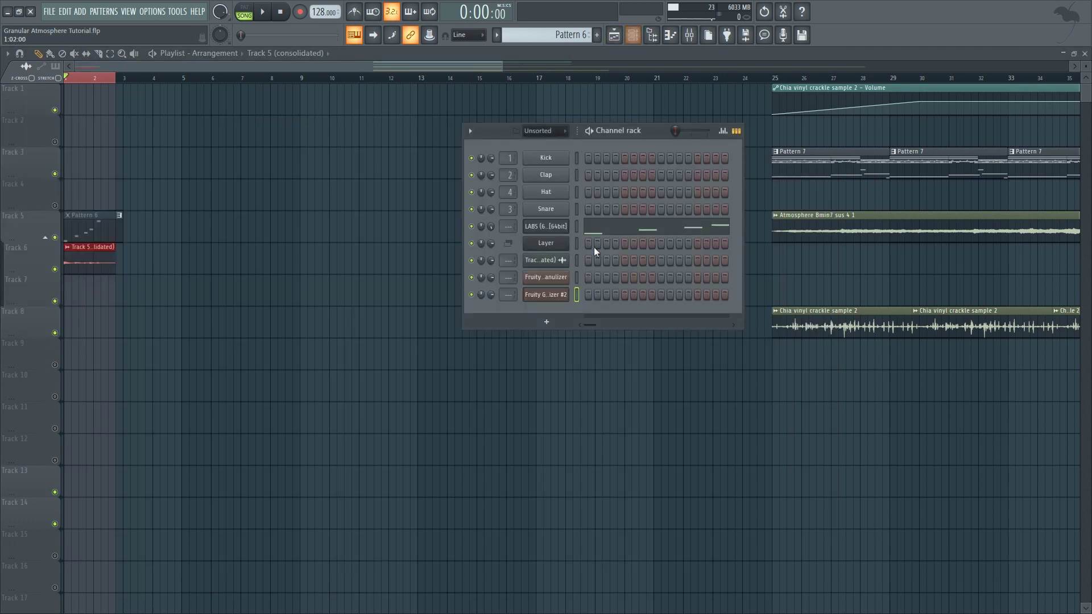
click(563, 260)
drag(564, 281, 563, 280)
drag(277, 398, 533, 295)
Normalize the sample in the first Granulizer and shorten its length to cut off the quiet tail
click(546, 278)
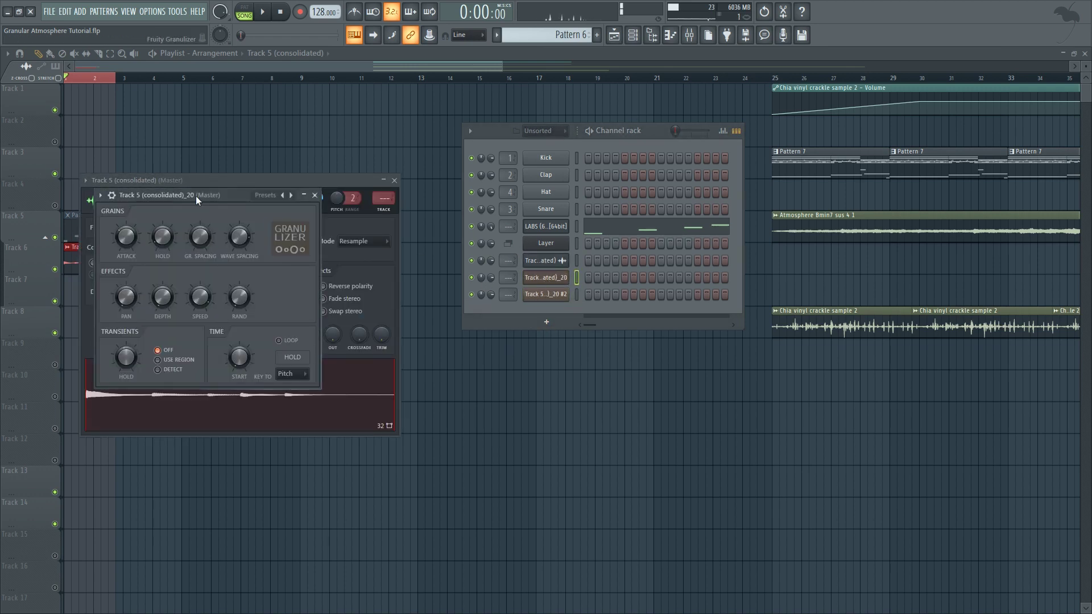
click(112, 195)
click(133, 215)
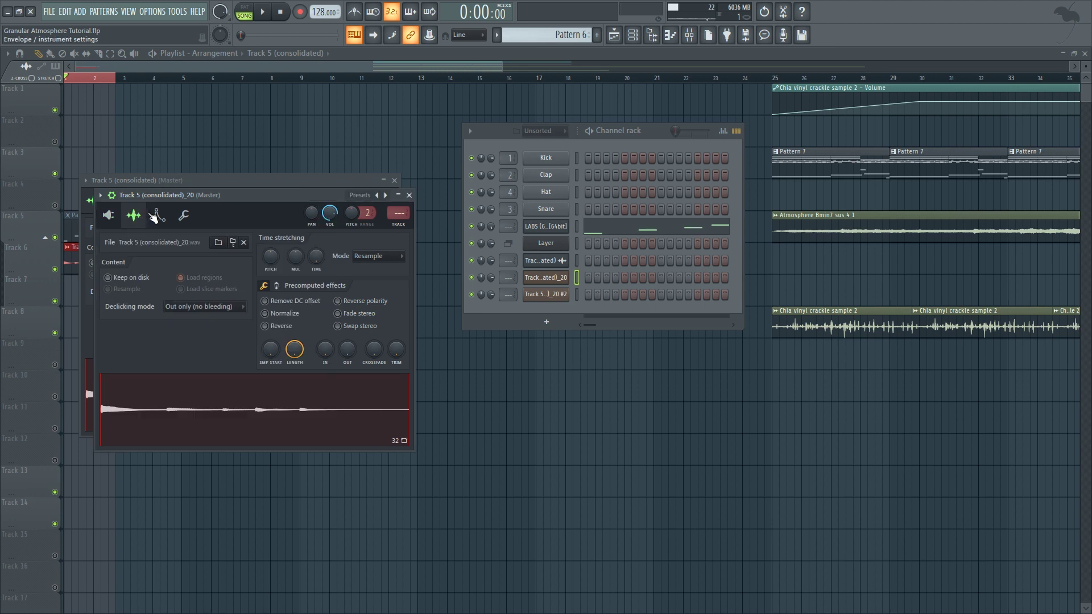
click(265, 313)
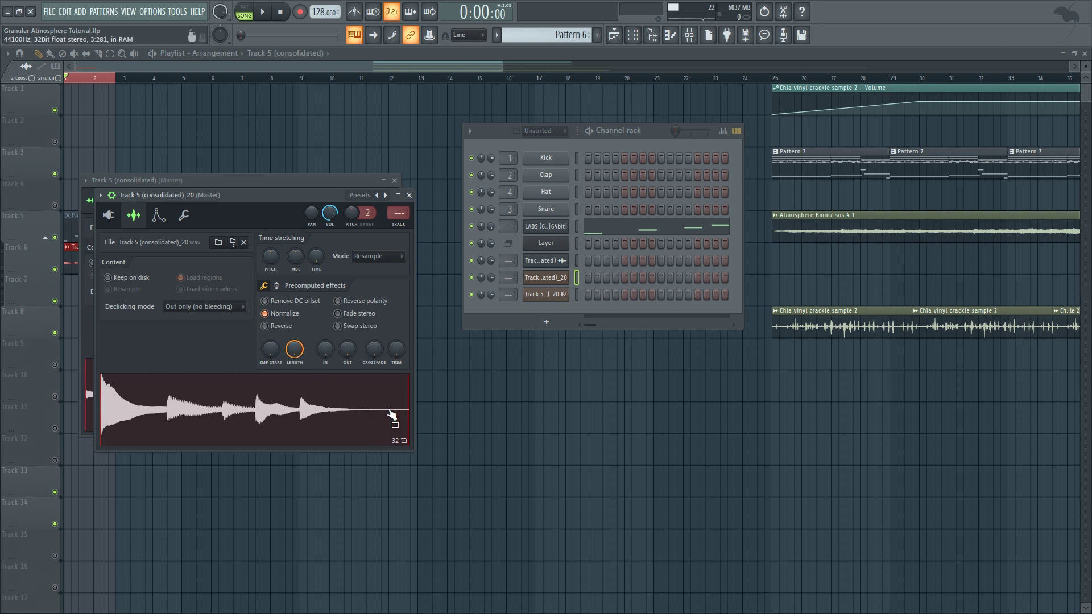
drag(295, 349, 295, 337)
Normalize the sample in the second Granulizer and adjust its length
click(546, 295)
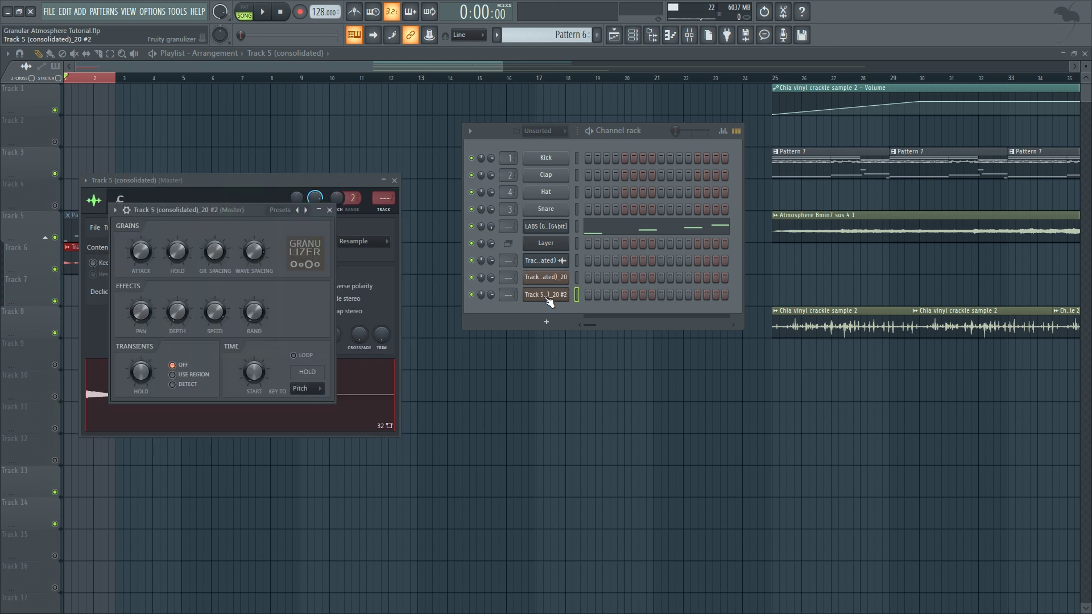
click(149, 230)
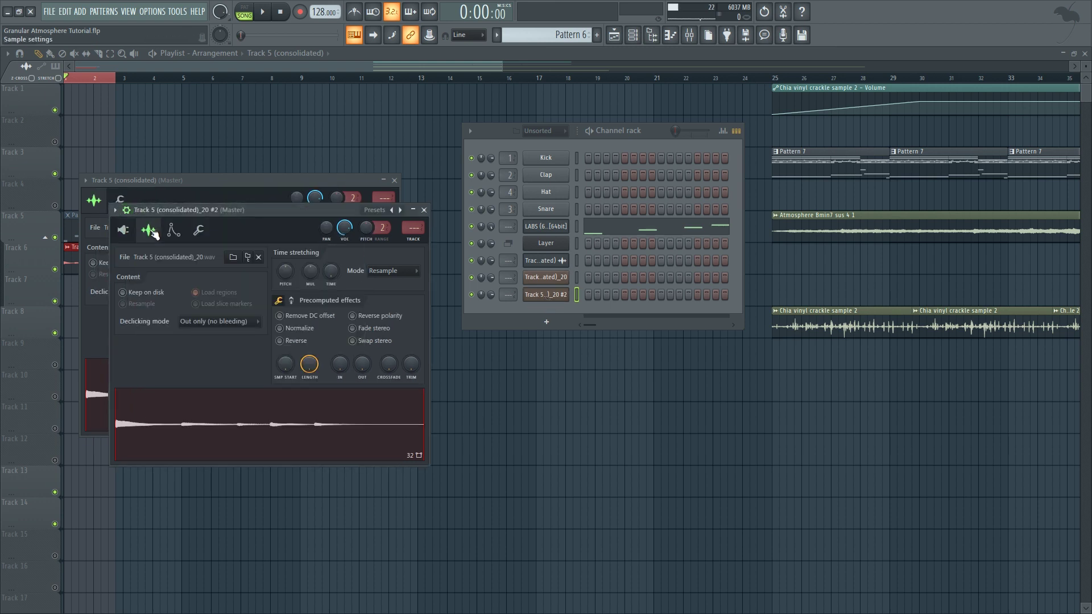
click(308, 330)
drag(312, 364, 312, 383)
Return to the second Granulizer's main controls, enable Loop and adjust the Start time and Rand effect
click(123, 230)
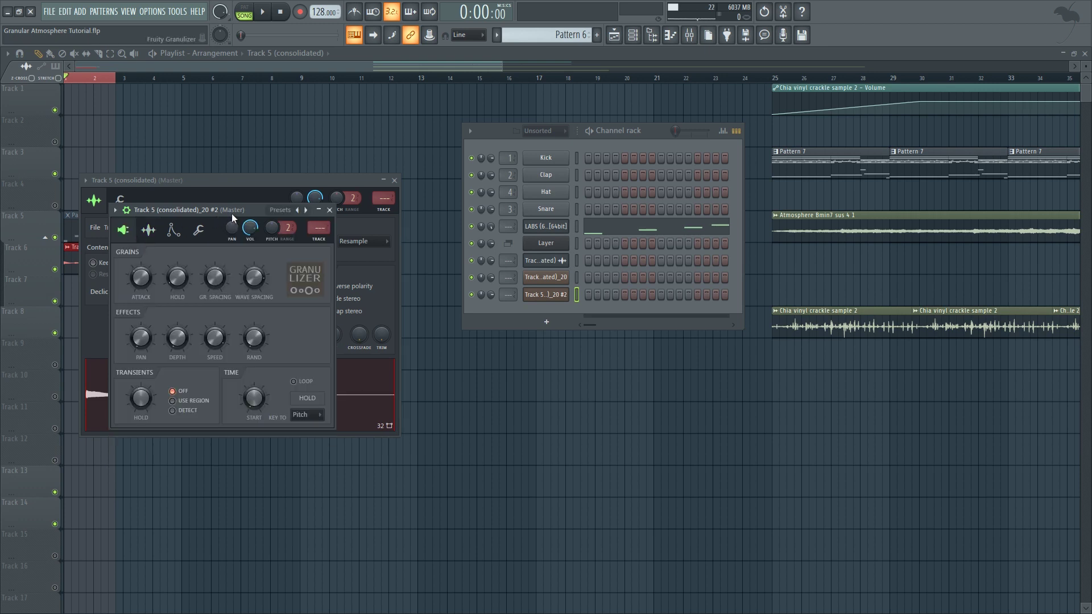
click(398, 183)
drag(308, 210, 384, 164)
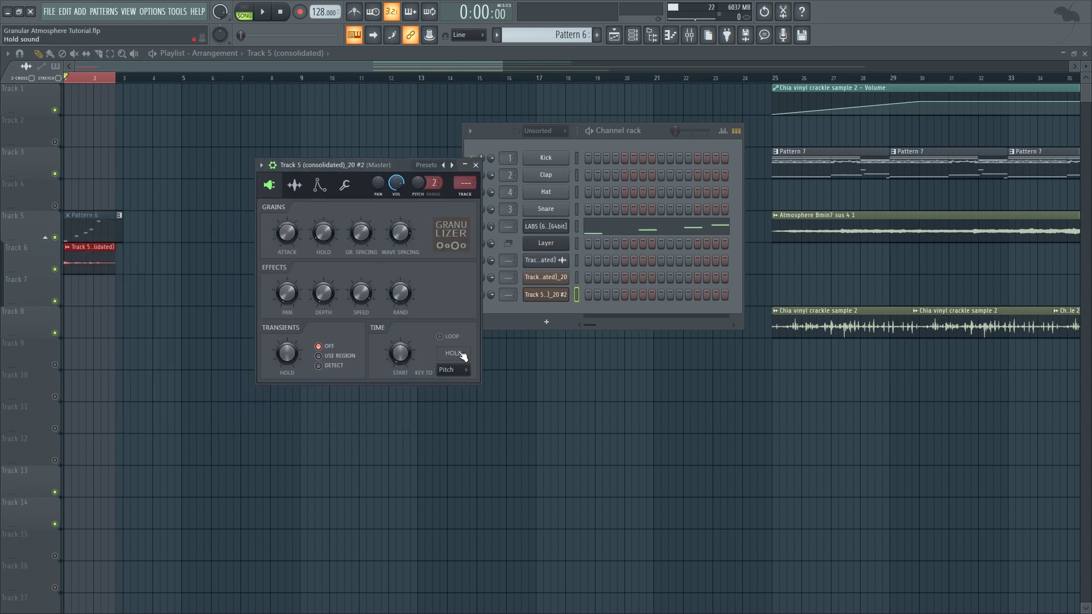
click(445, 342)
drag(401, 353, 401, 346)
mouse_move(401, 289)
mouse_down()
mouse_move(414, 319)
mouse_move(401, 290)
mouse_up()
drag(387, 167, 395, 165)
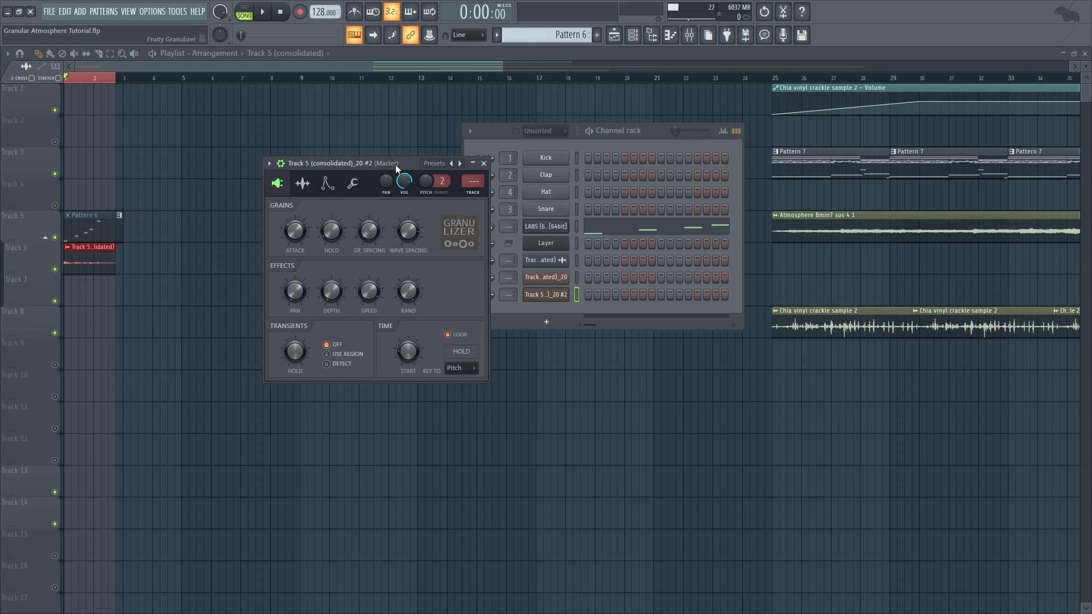
Adjust the grain Attack of the second Granulizer, auditioning the note C5 before and after the change
key(z)
click(295, 234)
drag(295, 234, 295, 225)
drag(397, 163, 412, 160)
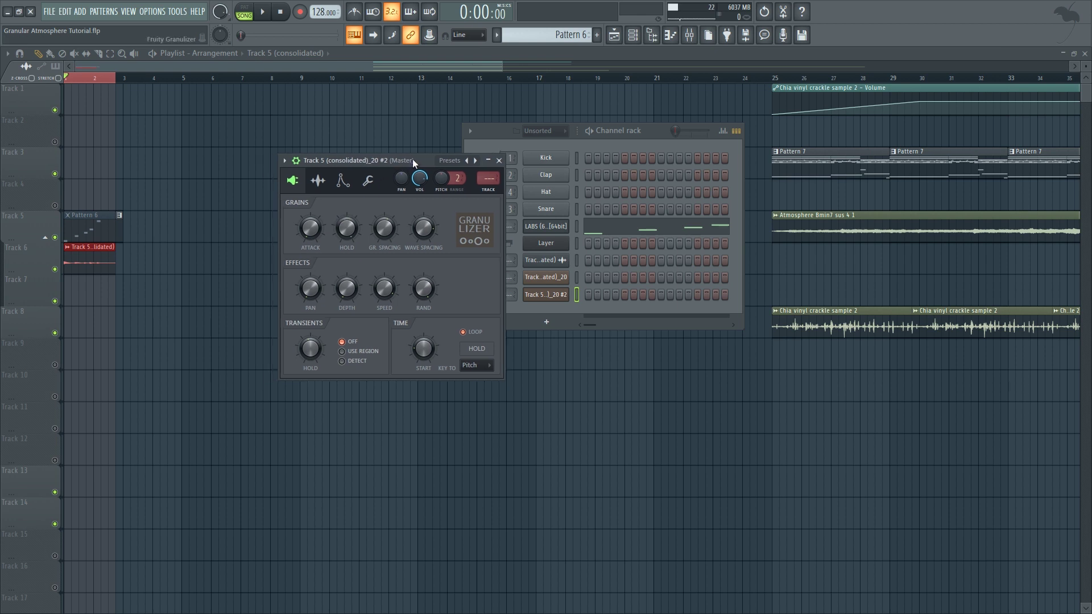
key(z)
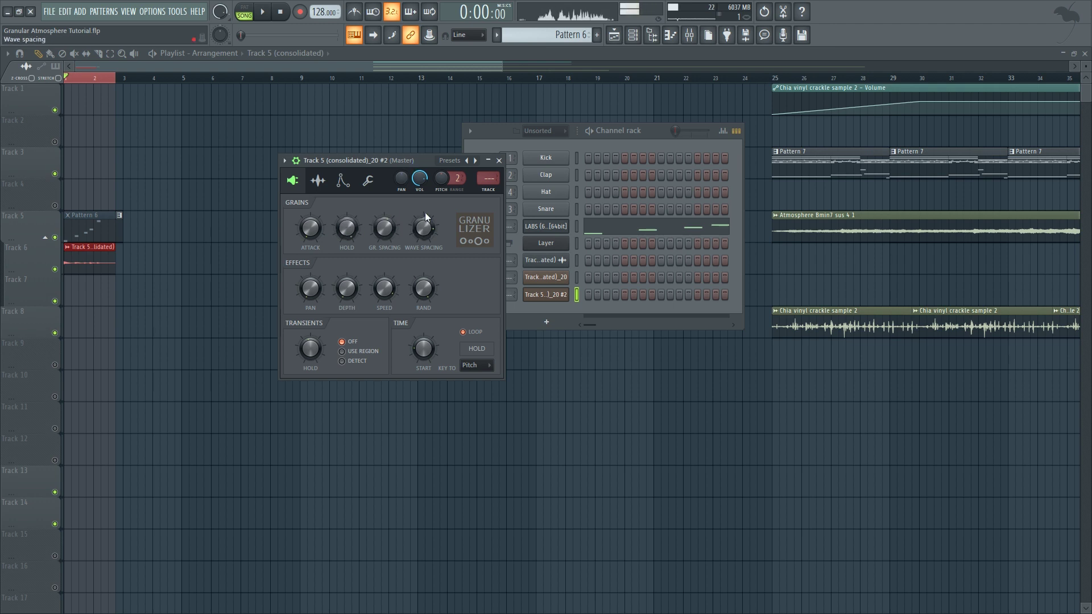
Adjust the second Granulizer's grain spacing, trying 300%, and audition the note C5
click(386, 233)
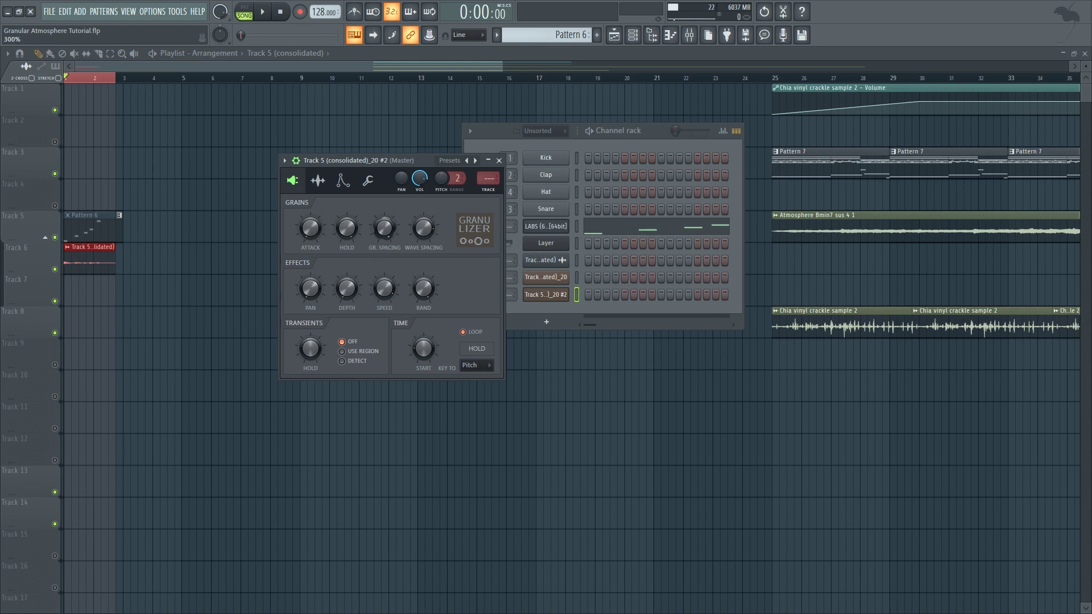
key(z)
mouse_move(385, 229)
mouse_down()
mouse_move(387, 220)
mouse_move(380, 232)
mouse_up()
key(z)
key(z)
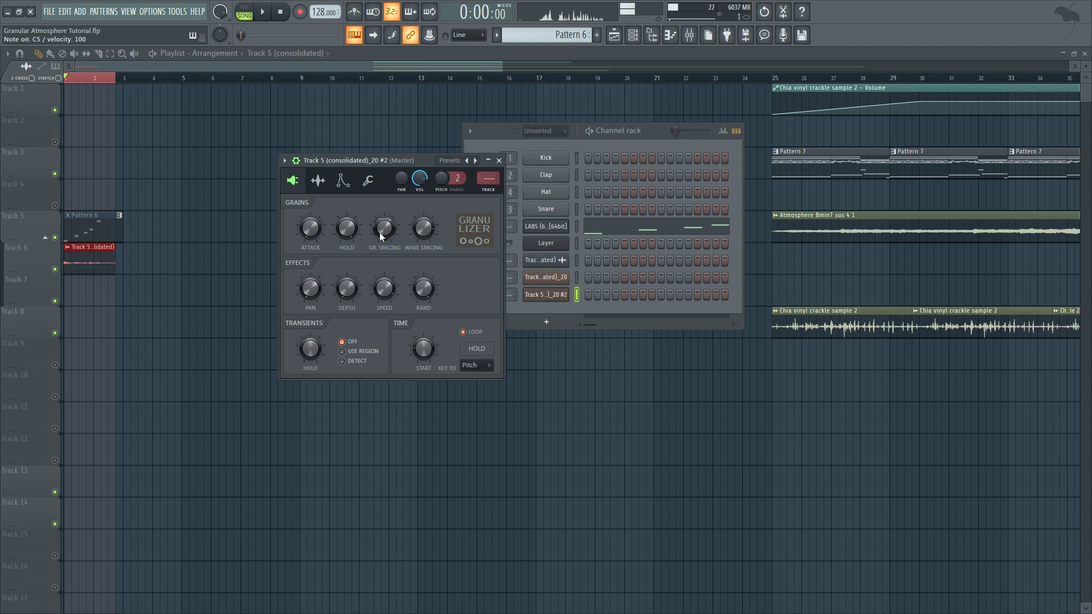
Open the first Granulizer's main controls, enable Loop and adjust the Start time and grain Attack
click(546, 277)
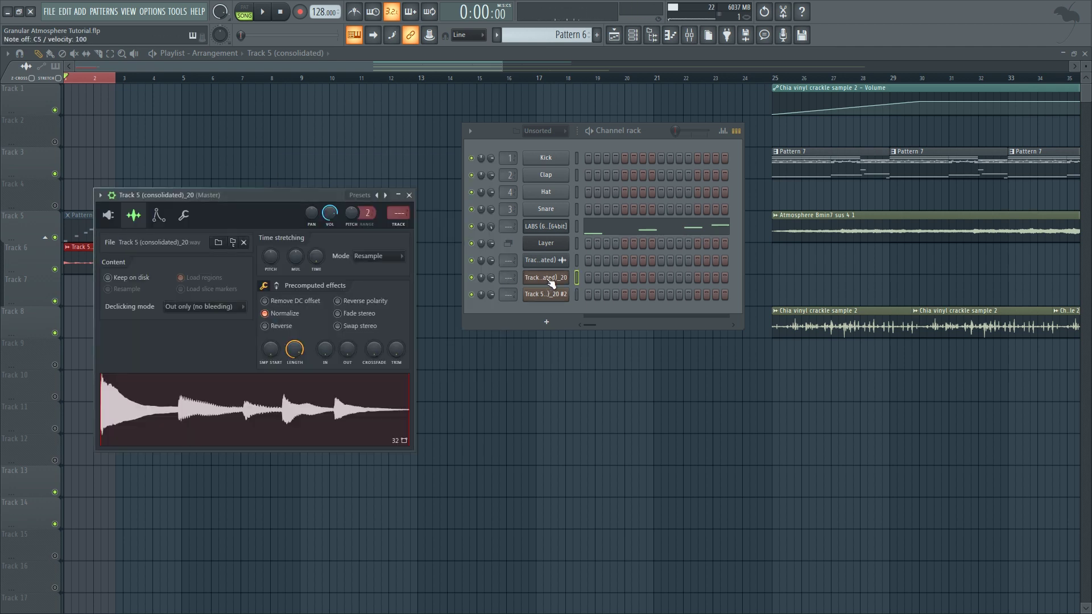
click(109, 215)
drag(205, 199, 384, 116)
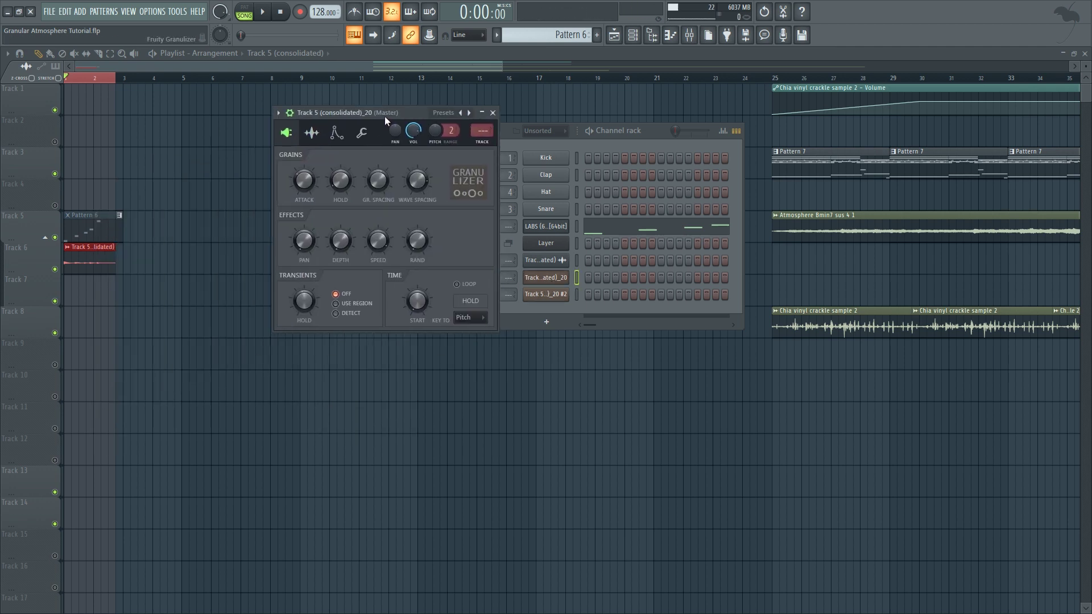
drag(426, 302, 425, 316)
drag(303, 180, 303, 174)
Pan the first Granulizer channel about 57% left and the second Granulizer channel to the right
mouse_move(515, 293)
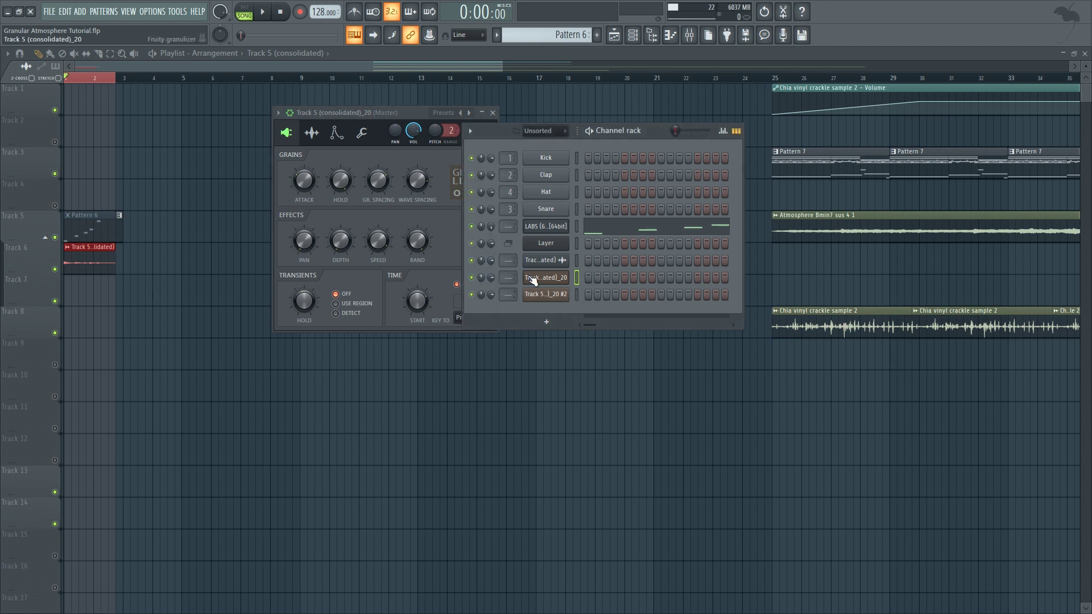
drag(481, 277, 481, 302)
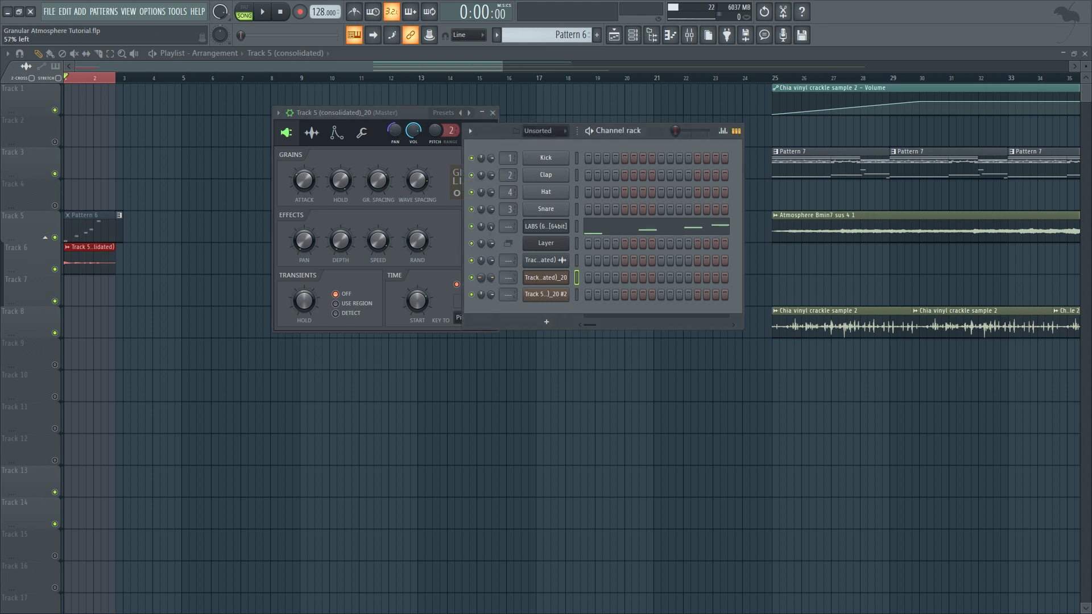
drag(481, 294, 480, 276)
Set both Granulizer channels as children of the Layer channel and audition the layered sound
click(555, 245)
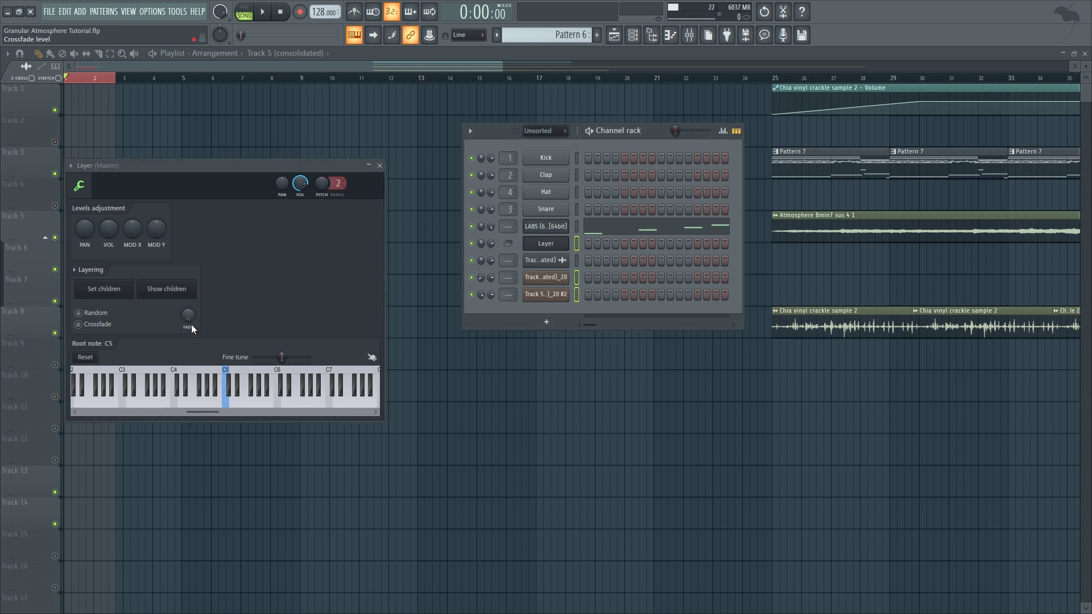
click(118, 290)
click(577, 245)
key(z)
Route the two Granulizer channels to the Granular Source mixer track, insert 10
click(689, 35)
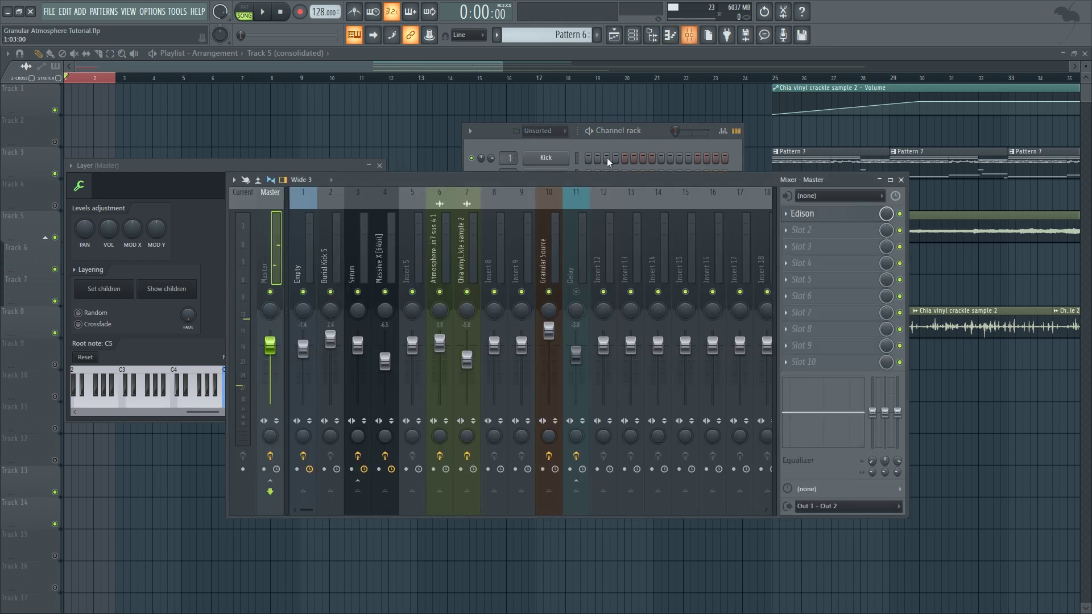
right_click(549, 257)
mouse_move(626, 281)
click(694, 280)
Move the mixer aside to check the channel routing, and bring the Granular Source effect chain back into view
drag(649, 180, 640, 295)
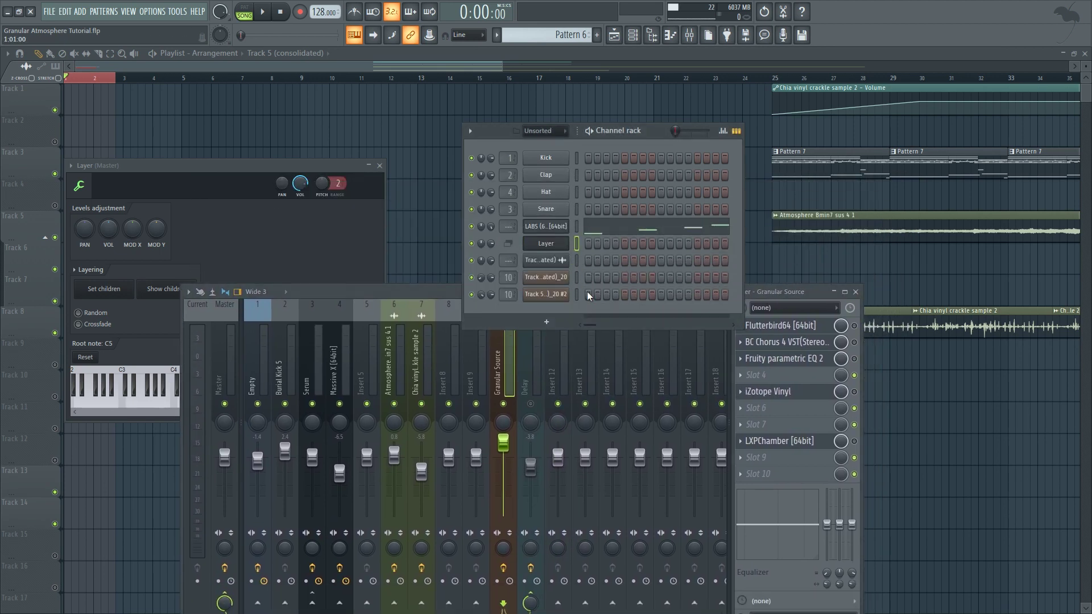
drag(445, 289, 450, 176)
click(799, 227)
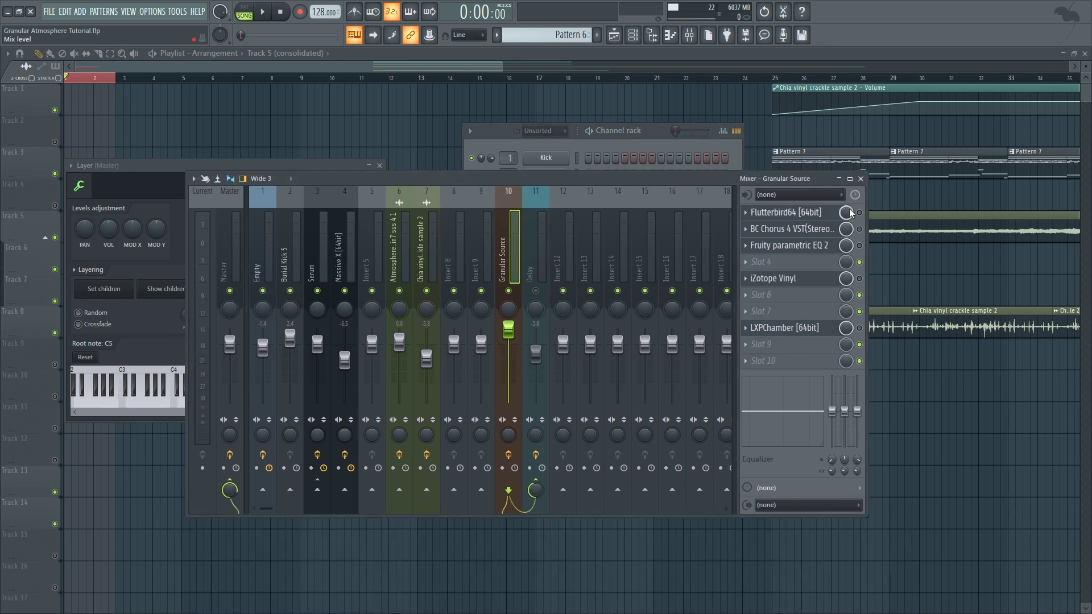
Review the Flutterbird settings on the Granular Source track, audition the sound with the effect enabled, and bypass it again
click(833, 214)
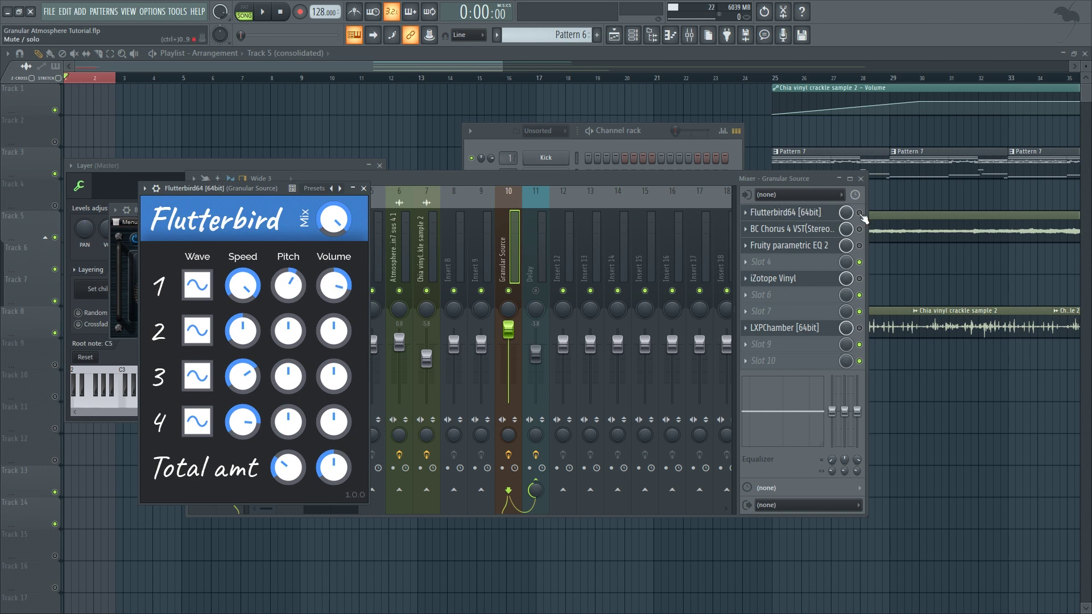
click(860, 215)
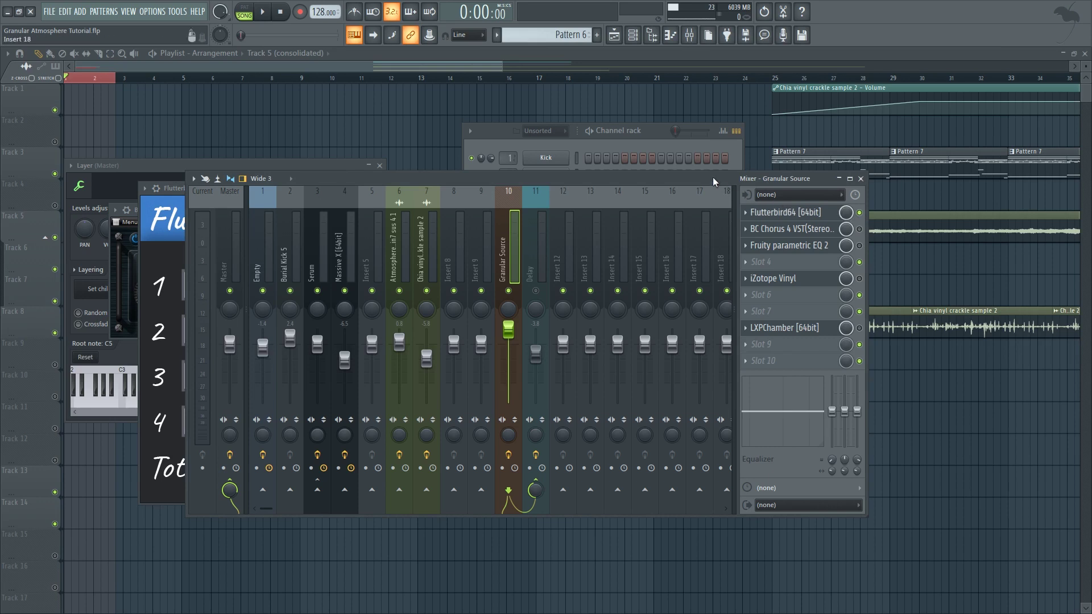
drag(715, 182, 715, 198)
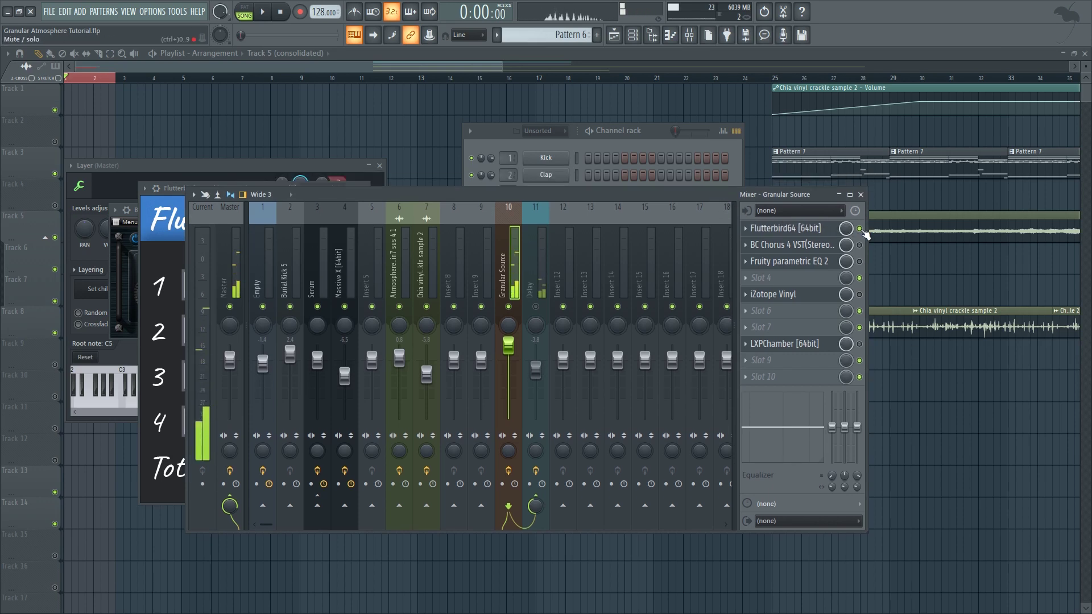
click(861, 229)
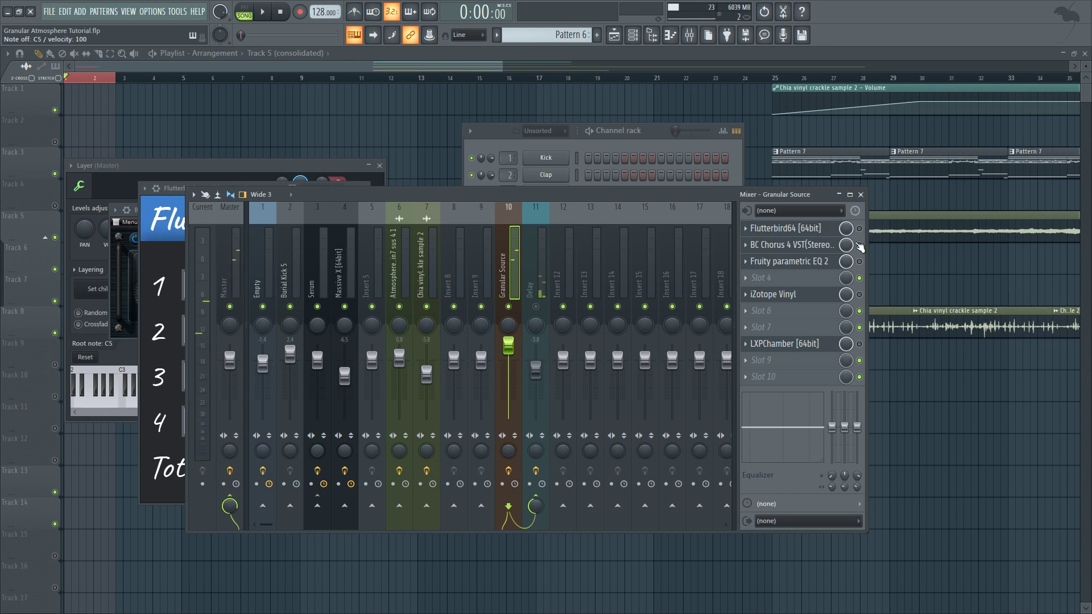
Review the BC Chorus 4 settings and toggle the chorus while auditioning the layered granular sound
click(824, 244)
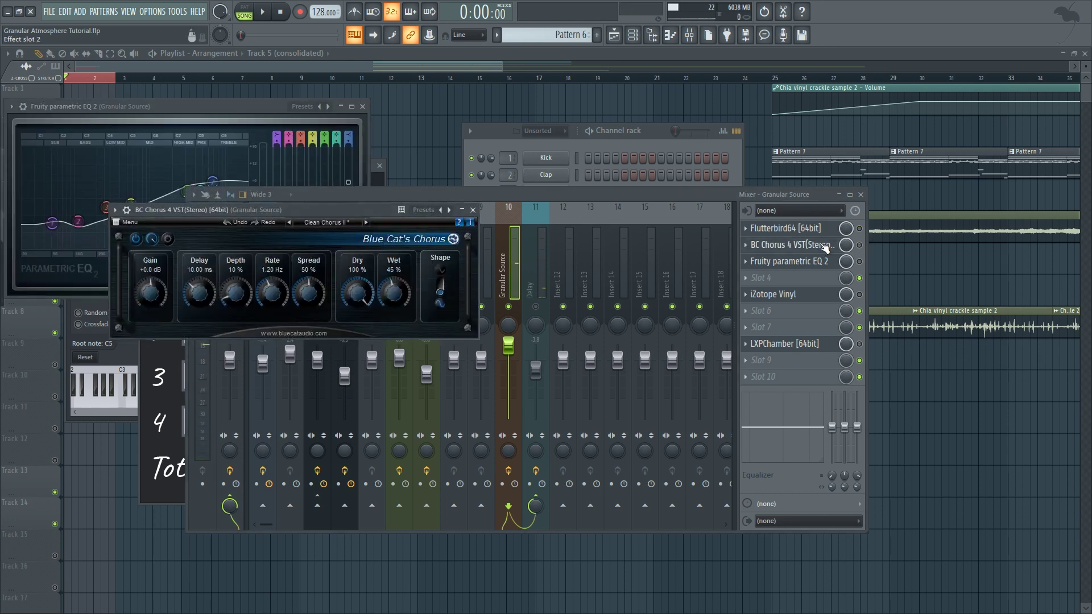
drag(452, 210, 488, 211)
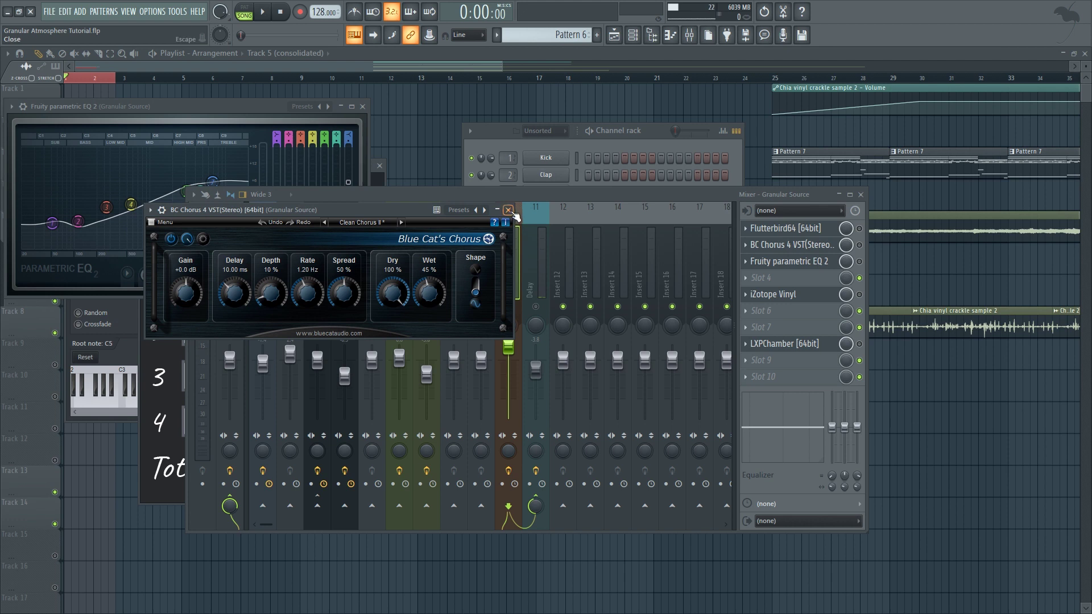
click(508, 210)
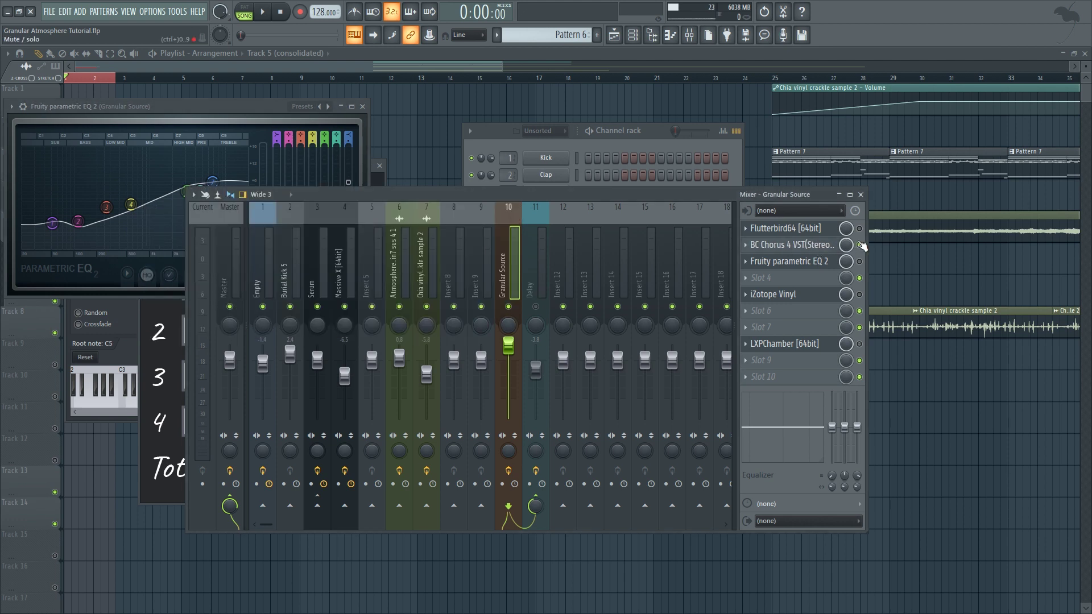
key(z)
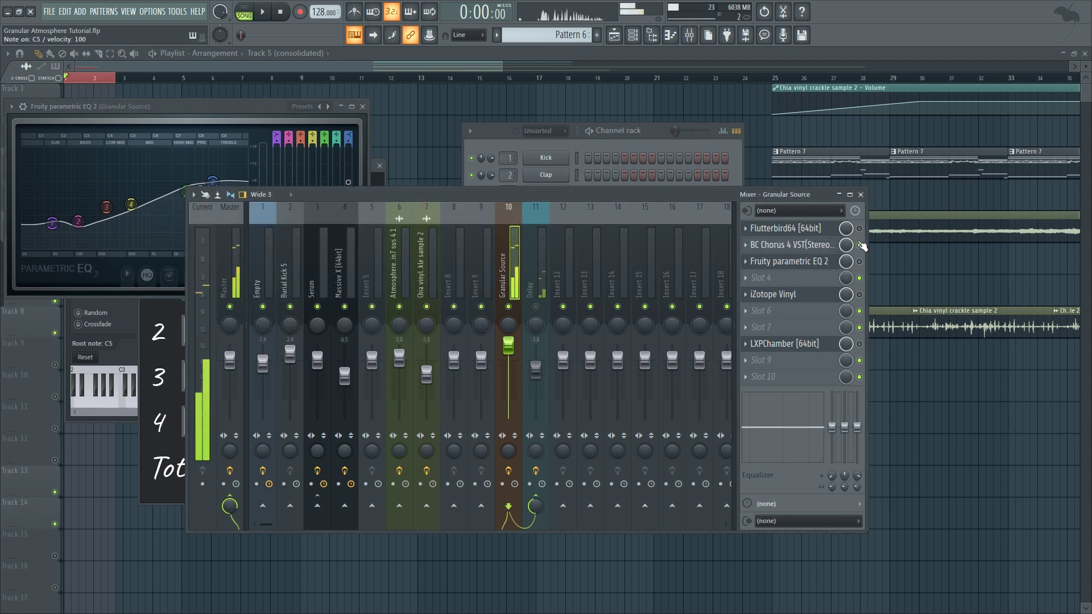
click(860, 245)
Enable Fruity parametric EQ 2 on the Granular Source track and review its curve
click(828, 263)
click(860, 261)
click(832, 264)
drag(187, 108, 480, 195)
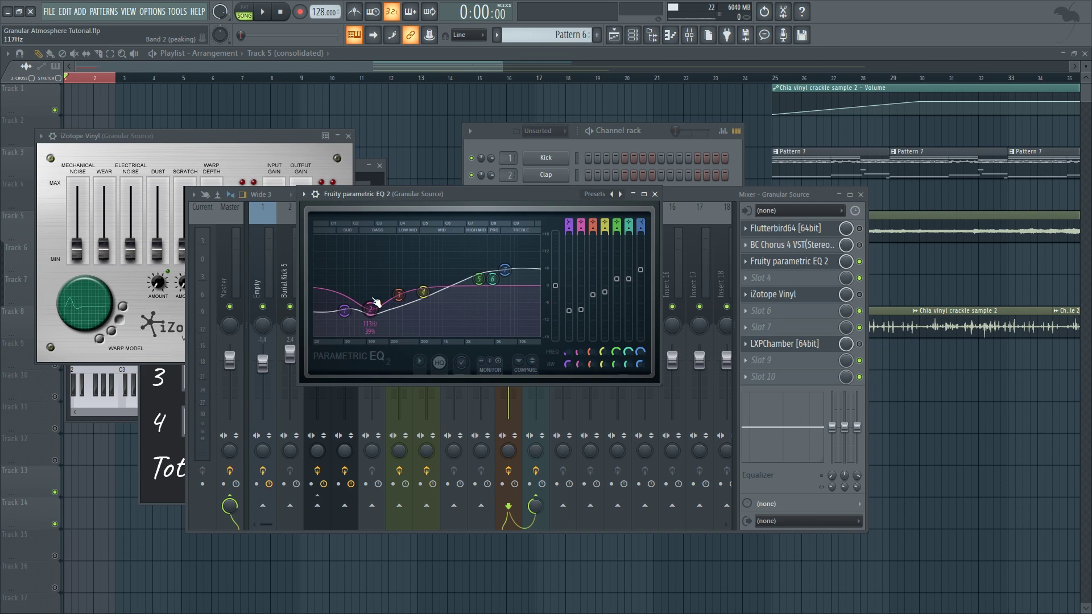
click(655, 194)
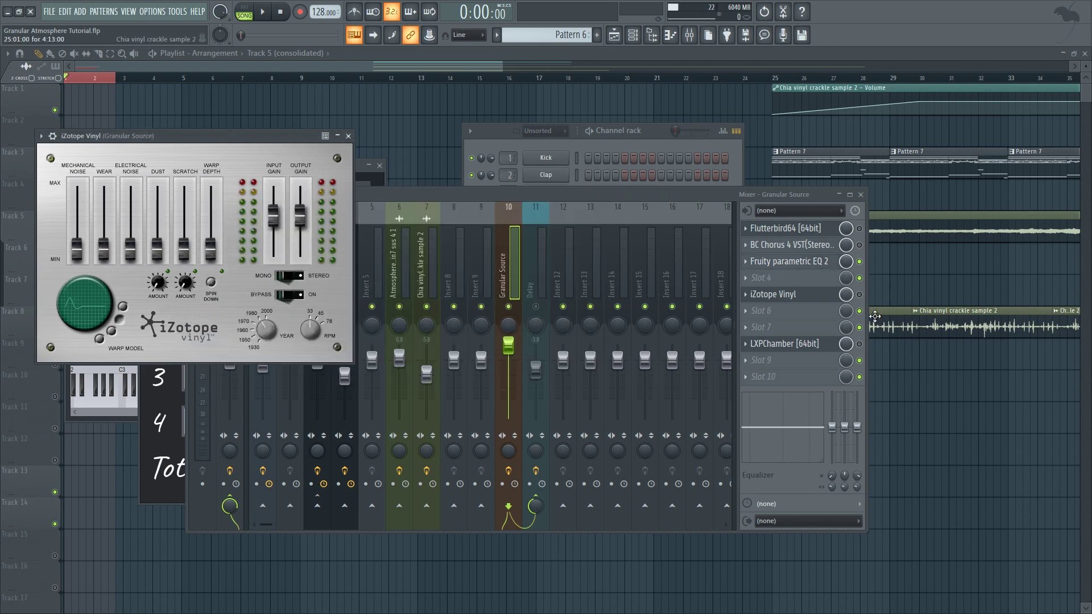
Enable iZotope Vinyl on the Granular Source track, review its settings and audition the processed sound
click(836, 300)
click(821, 298)
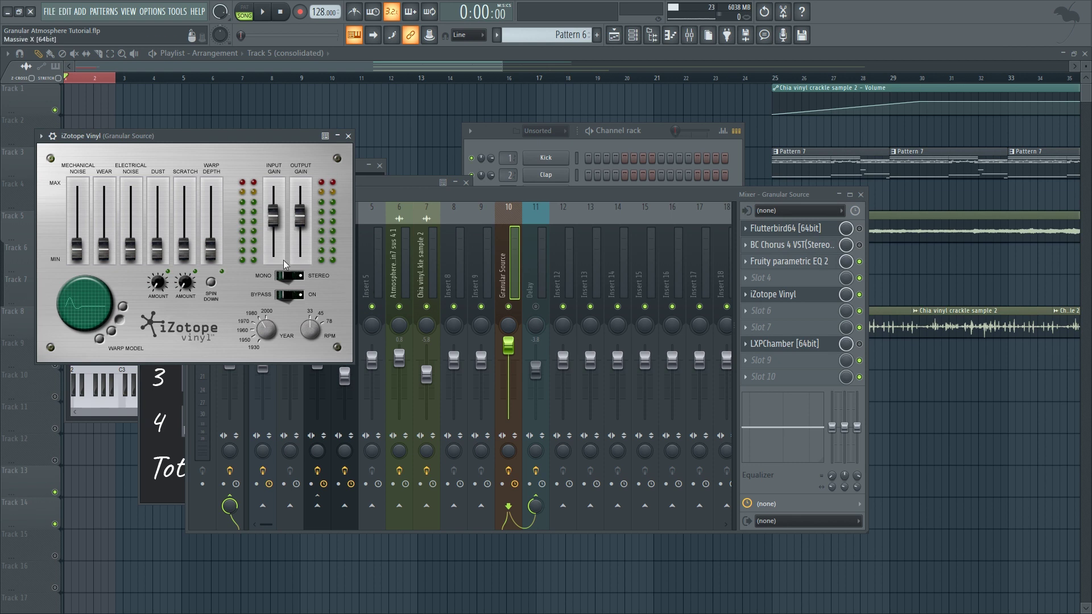
drag(244, 135, 335, 135)
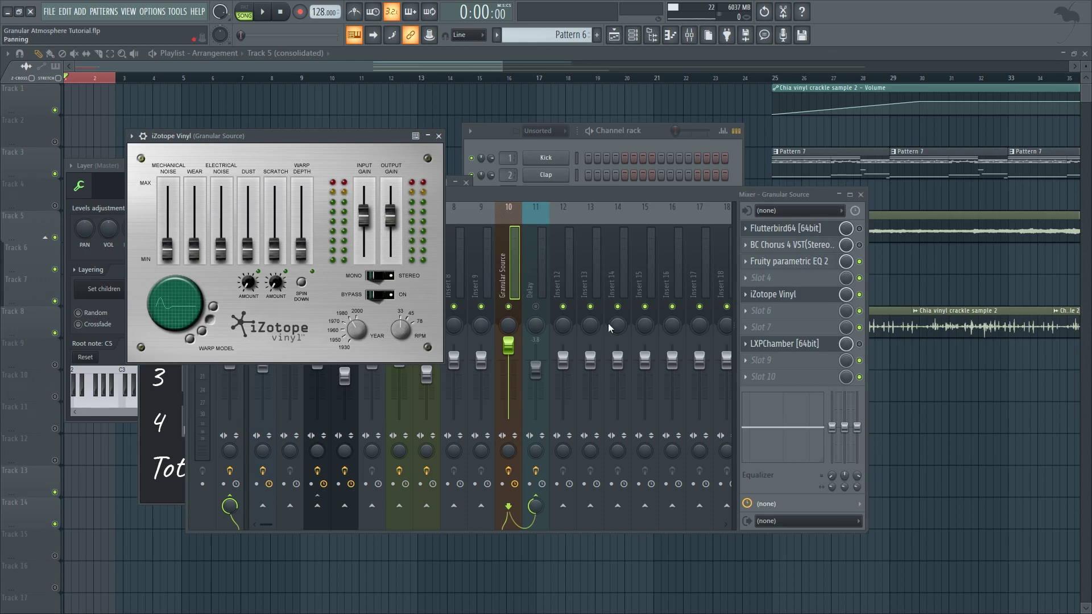
key(z)
Audition the sound with LXPChamber enabled, review its Eureka Underground reverb settings, and bypass the reverb
click(861, 344)
click(818, 345)
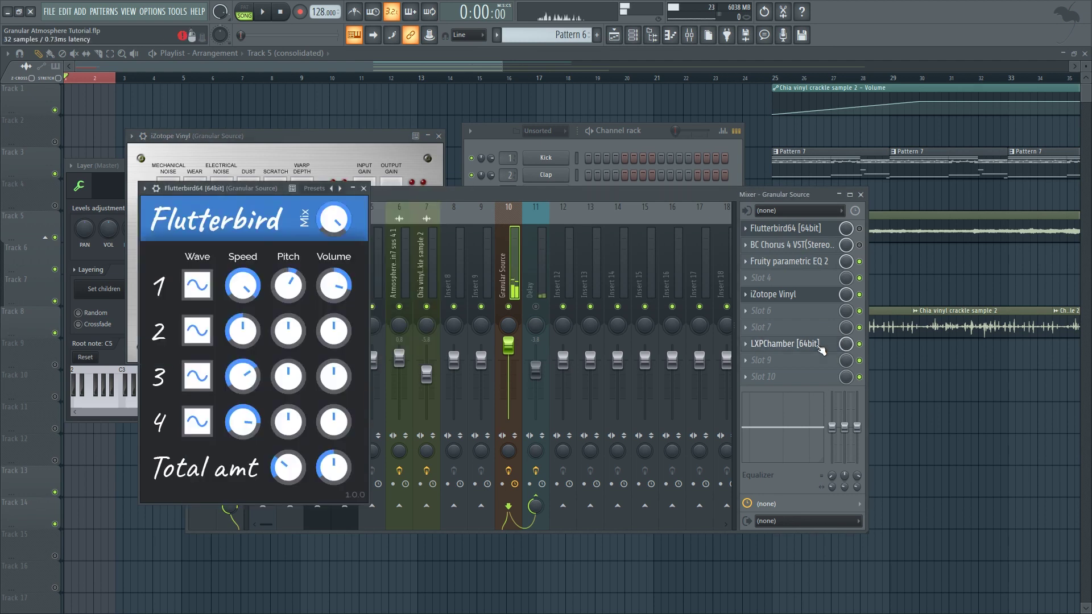
click(819, 345)
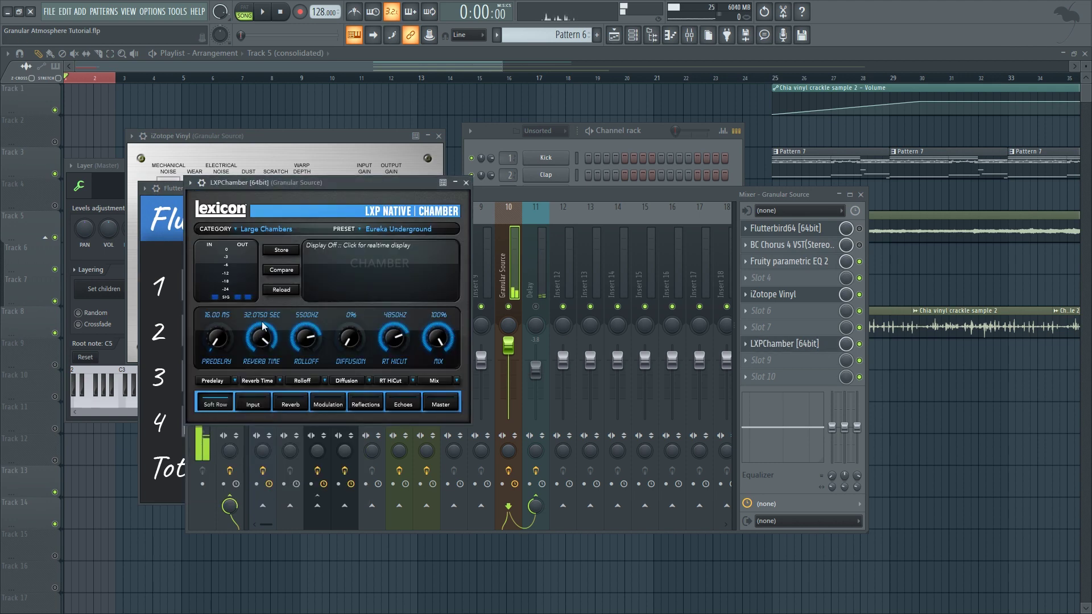
drag(360, 181, 391, 203)
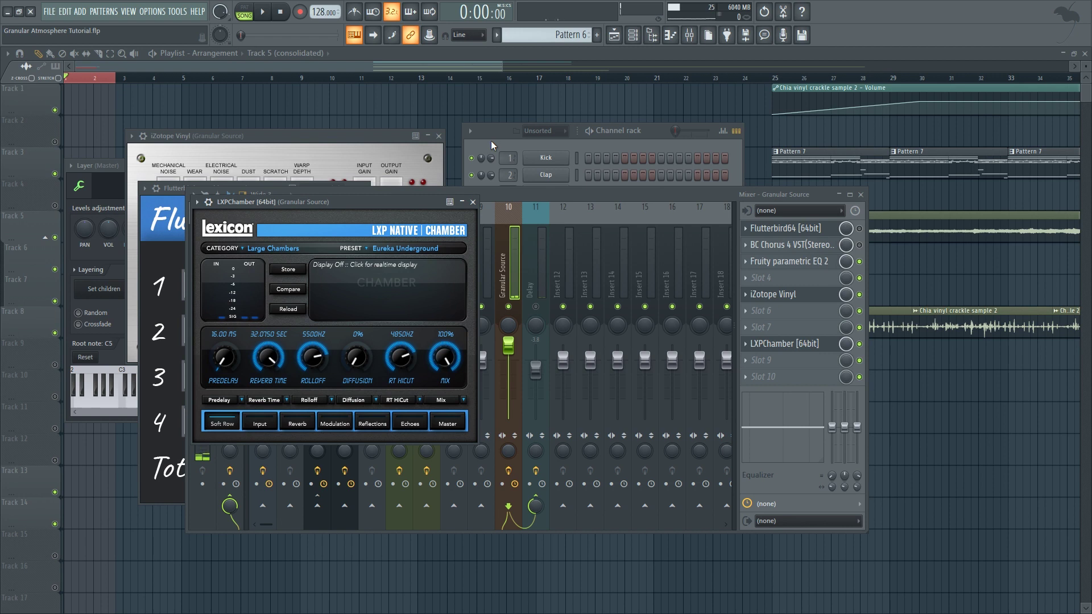
key(z)
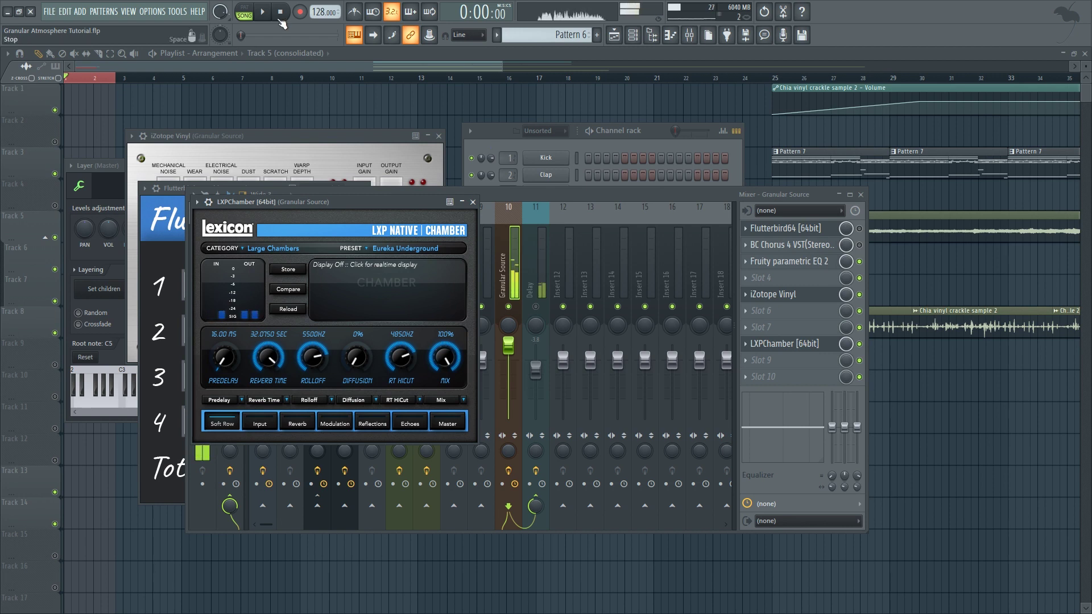
click(861, 344)
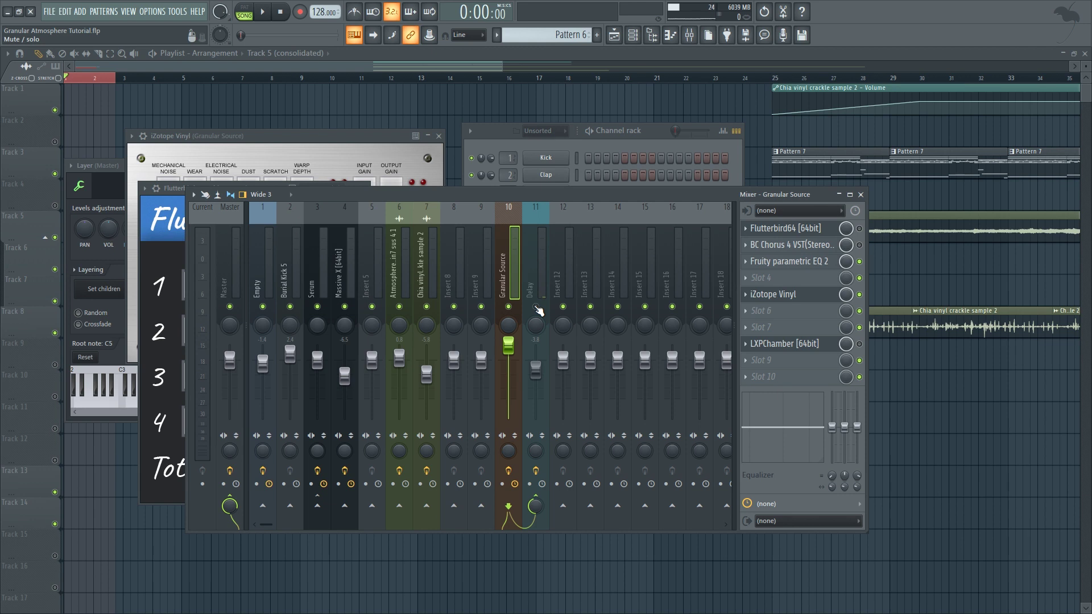
Enable the Delay mixer track and review its two Fruity parametric EQ 2 effects and the Fruity Delay 3 settings
click(537, 310)
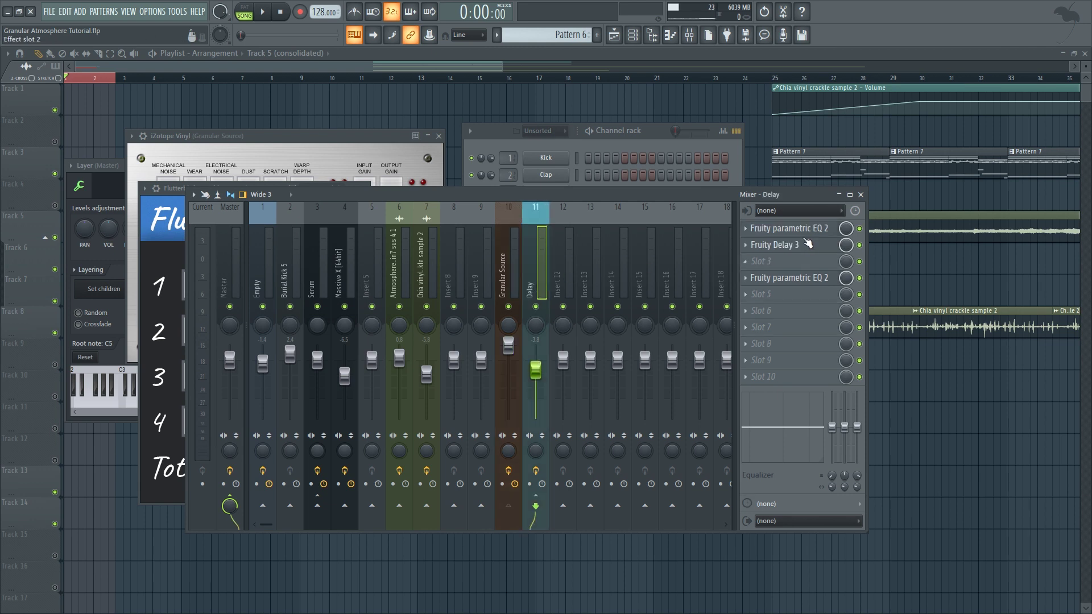
click(799, 230)
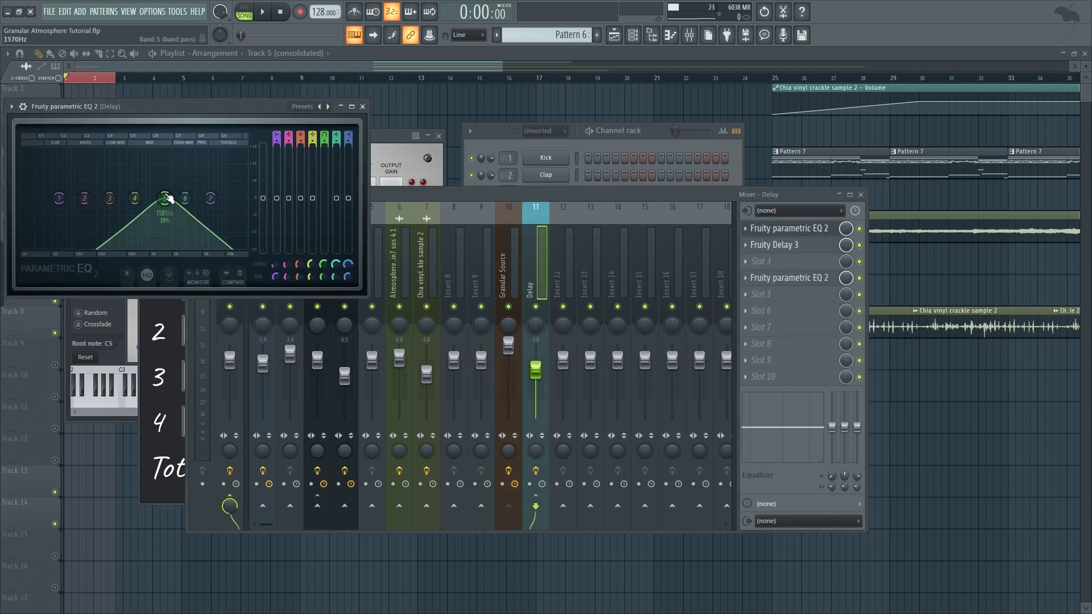
click(804, 279)
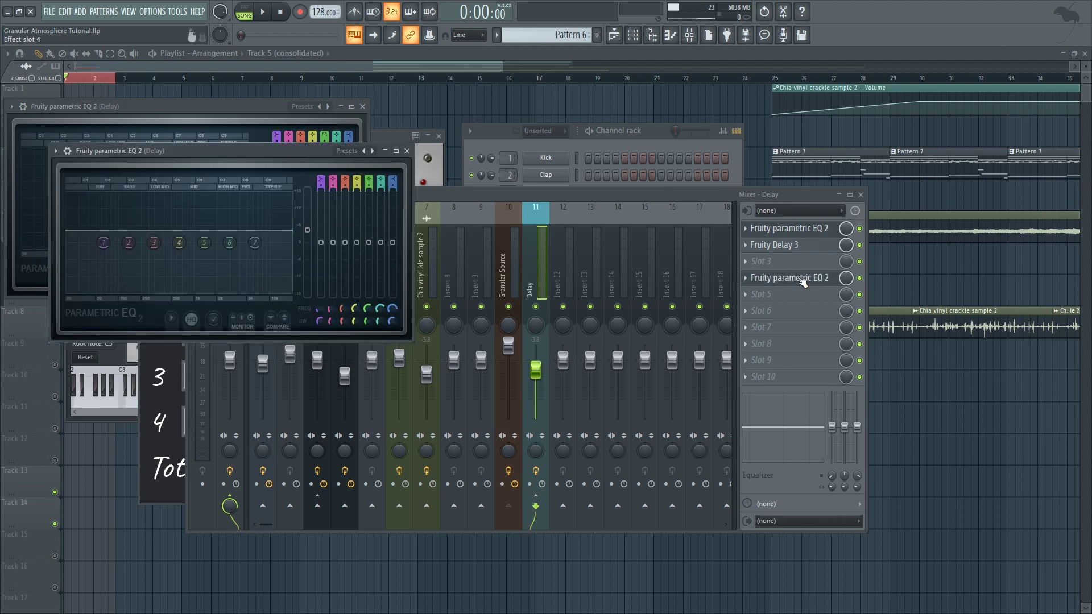
click(804, 279)
click(779, 245)
click(779, 245)
click(780, 244)
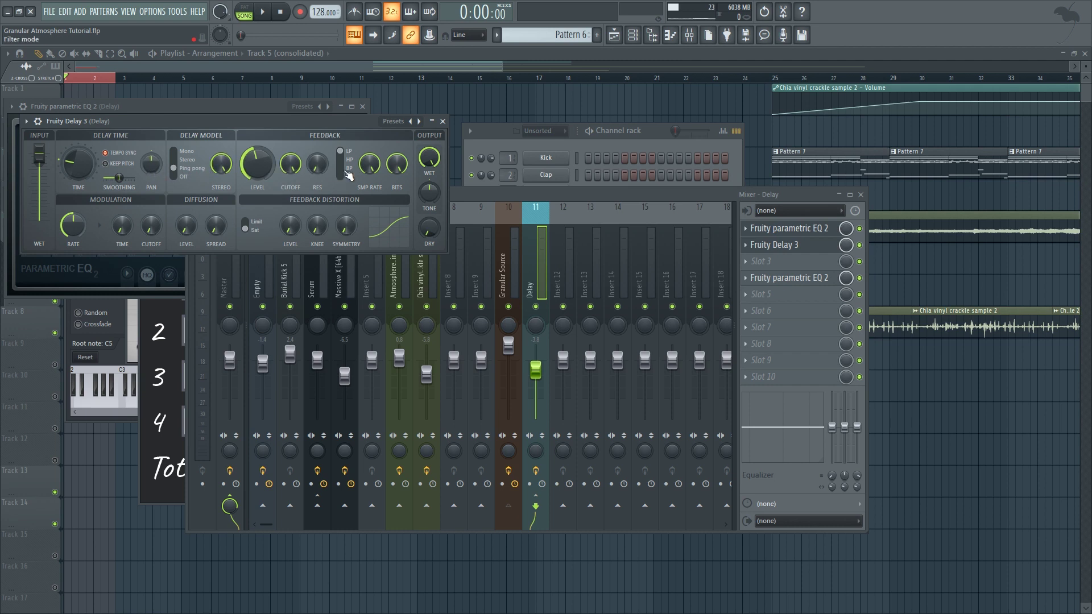
click(443, 122)
Audition the Granular Source track through the delay send and raise the Delay track's fader slightly
click(501, 248)
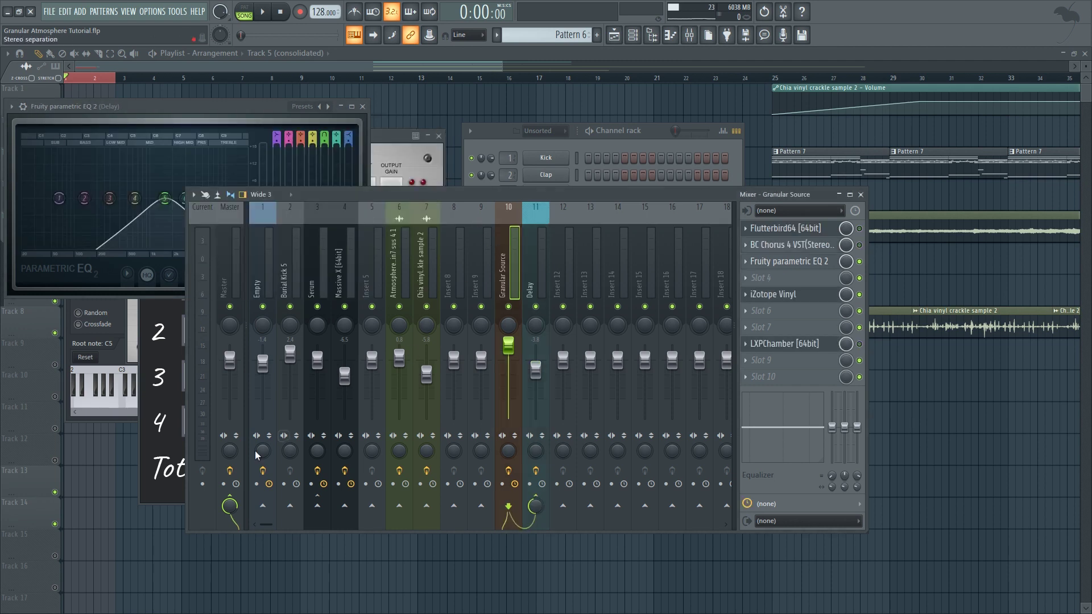
drag(494, 195, 531, 267)
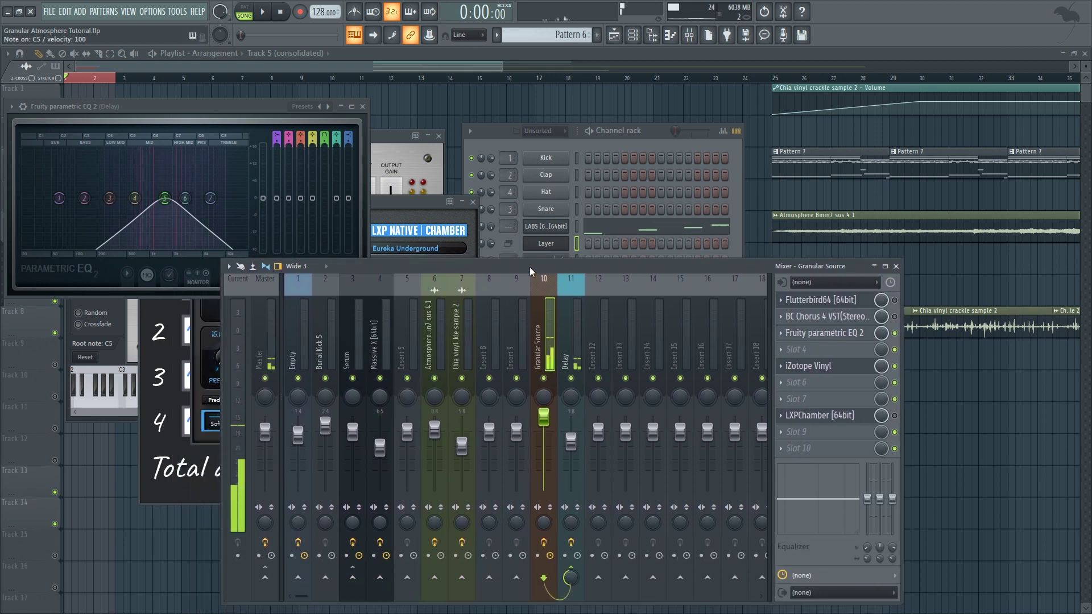
click(571, 442)
mouse_move(571, 442)
mouse_down()
mouse_move(572, 418)
mouse_move(572, 440)
mouse_up()
click(547, 298)
drag(552, 268, 547, 197)
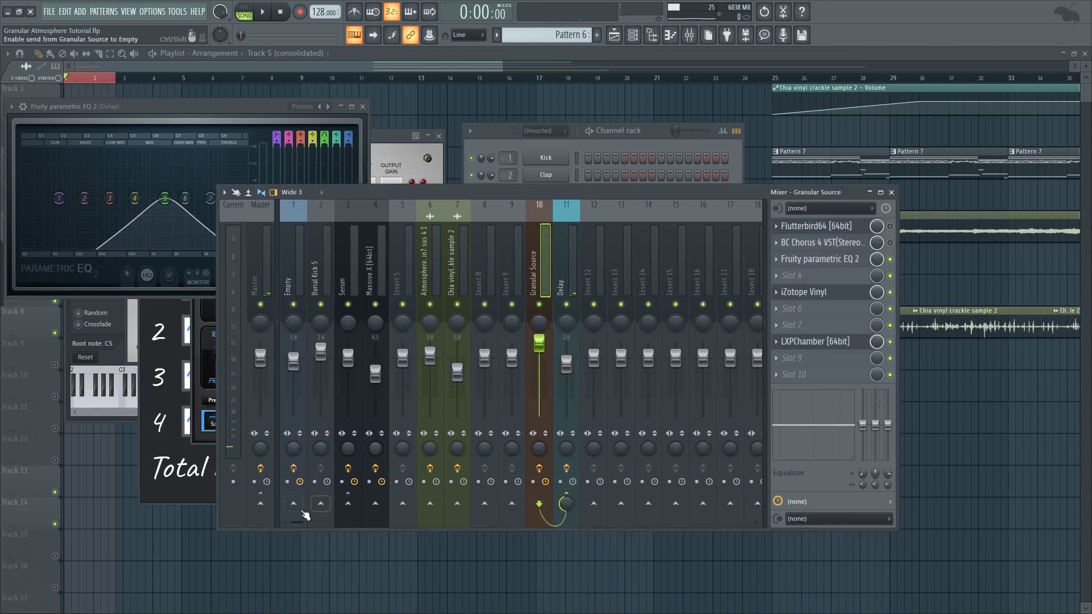
Open Edison on the Master track and clear its loaded sample
click(249, 255)
click(814, 227)
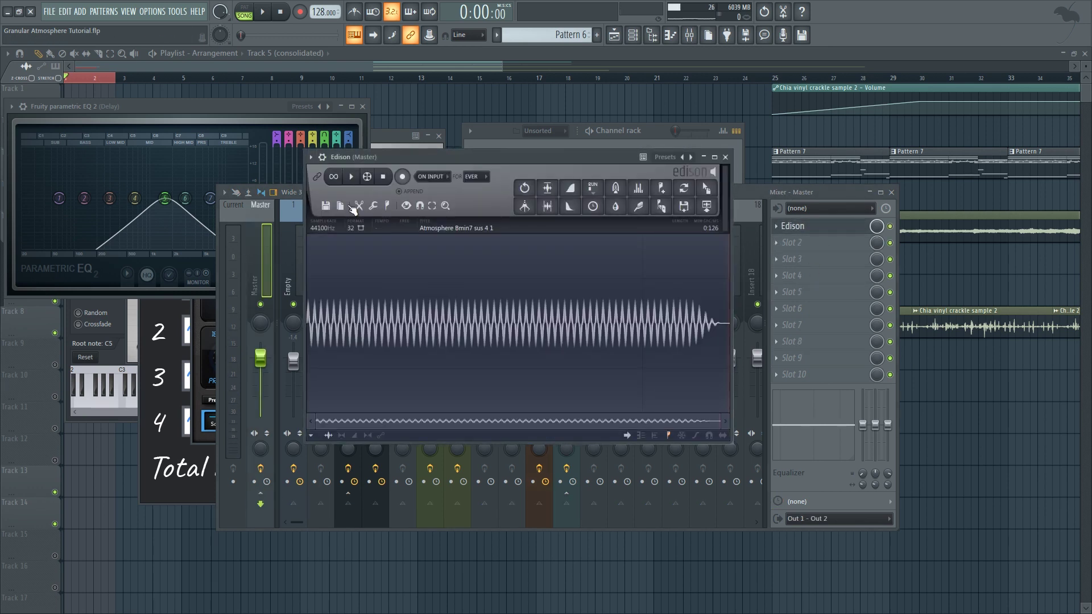
click(351, 206)
click(335, 226)
Record the layered granular sound with its fading tail into Edison, starting on input, and stop the recording
click(402, 176)
click(506, 145)
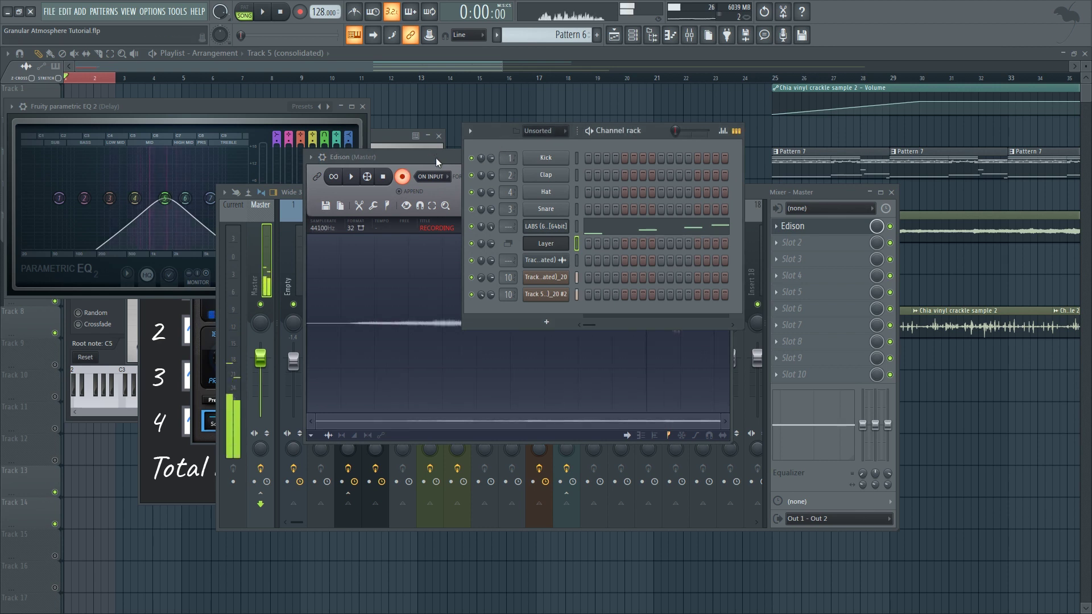
click(436, 158)
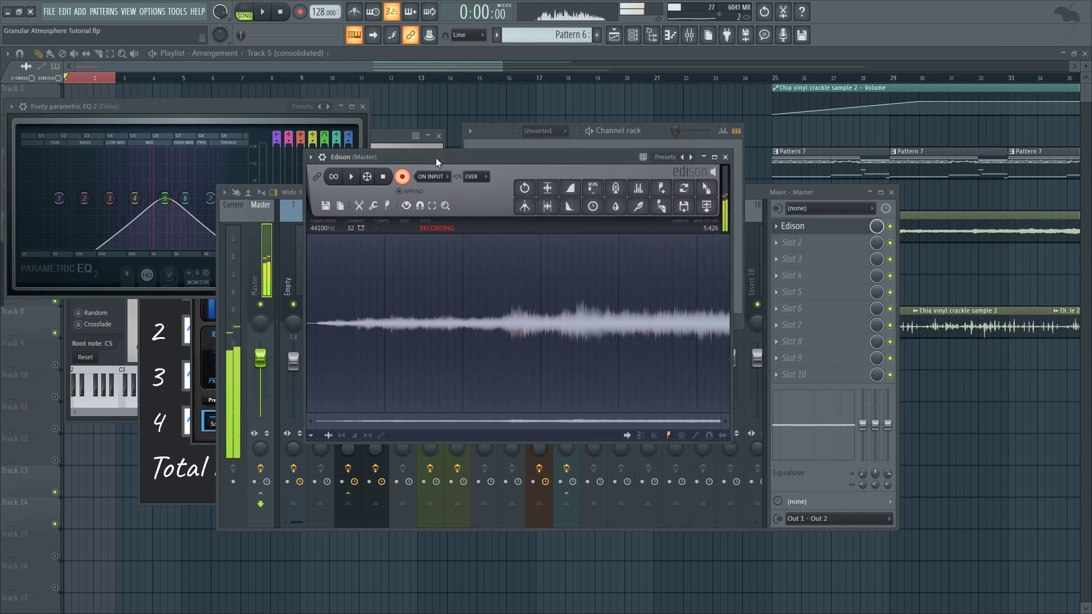
key(space)
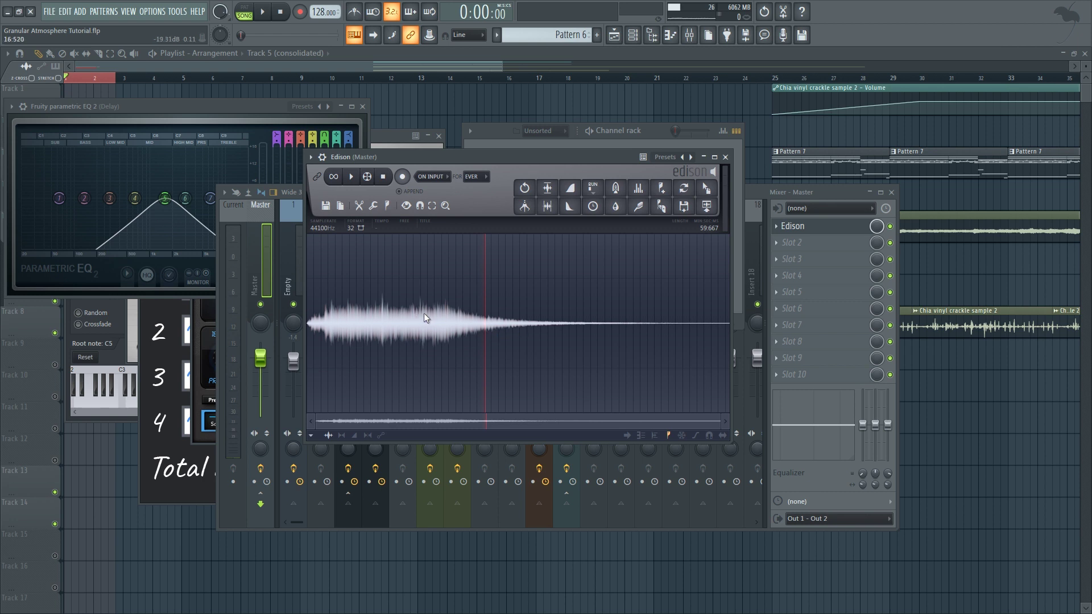
Normalize the recording's quiet tail from 48:359 to 59:667 and compare the change by undoing and restoring it
drag(450, 316, 432, 316)
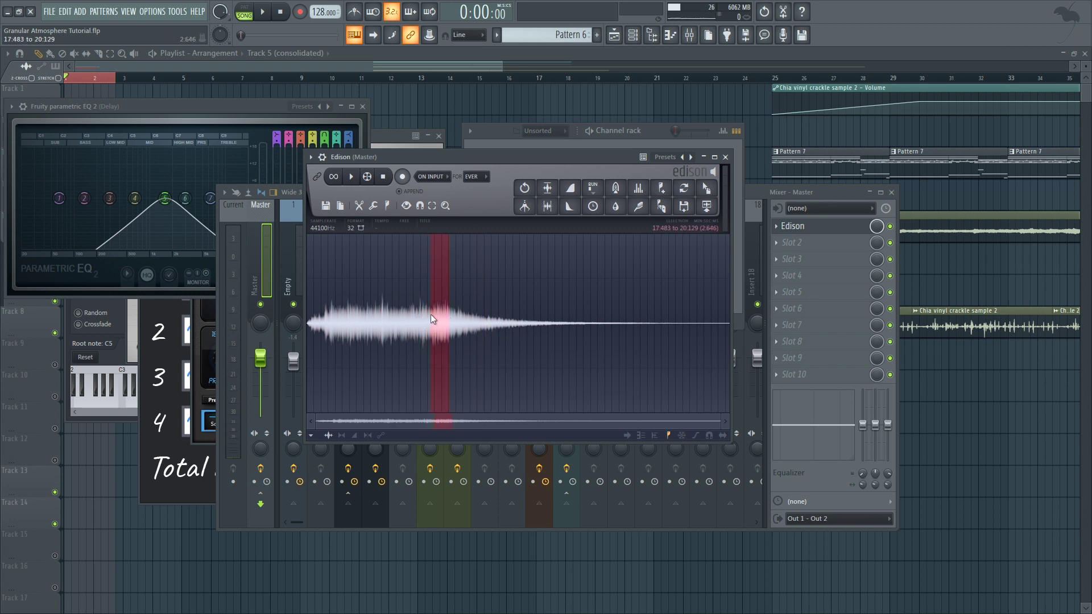
click(447, 317)
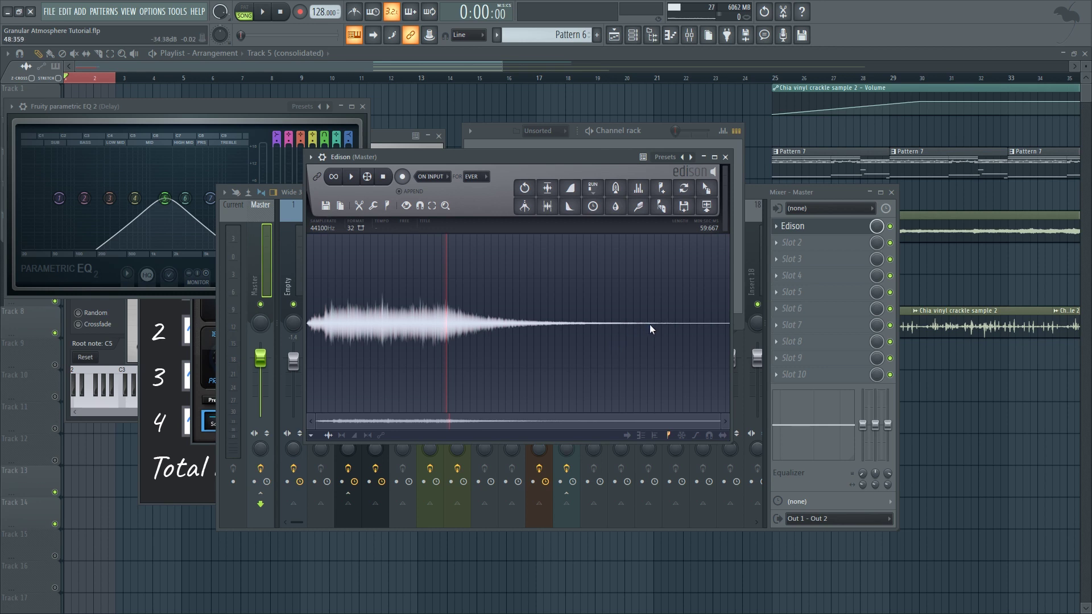
drag(652, 330, 734, 330)
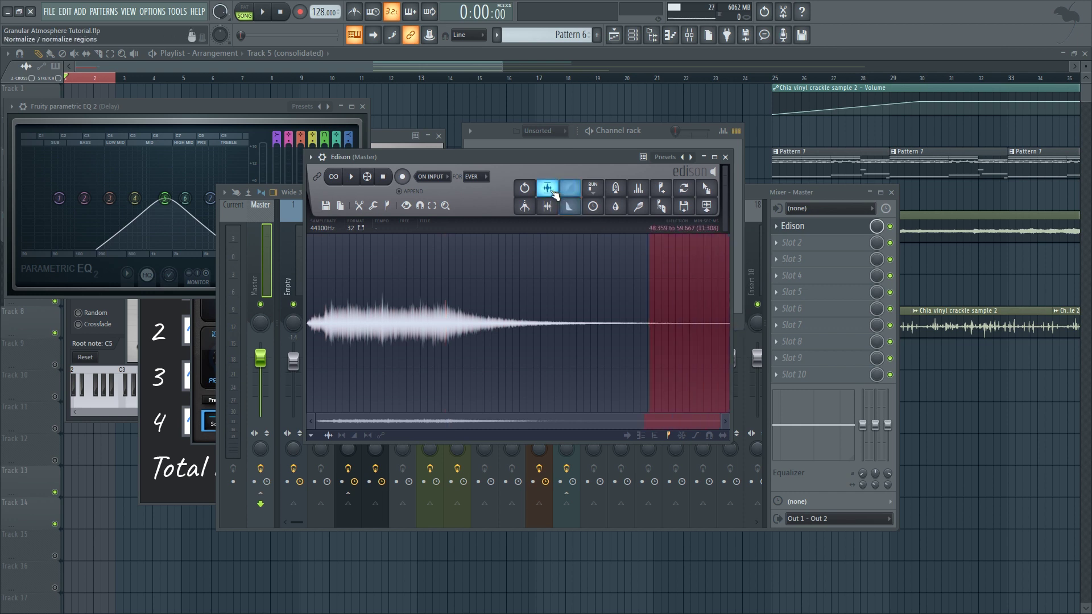
click(549, 189)
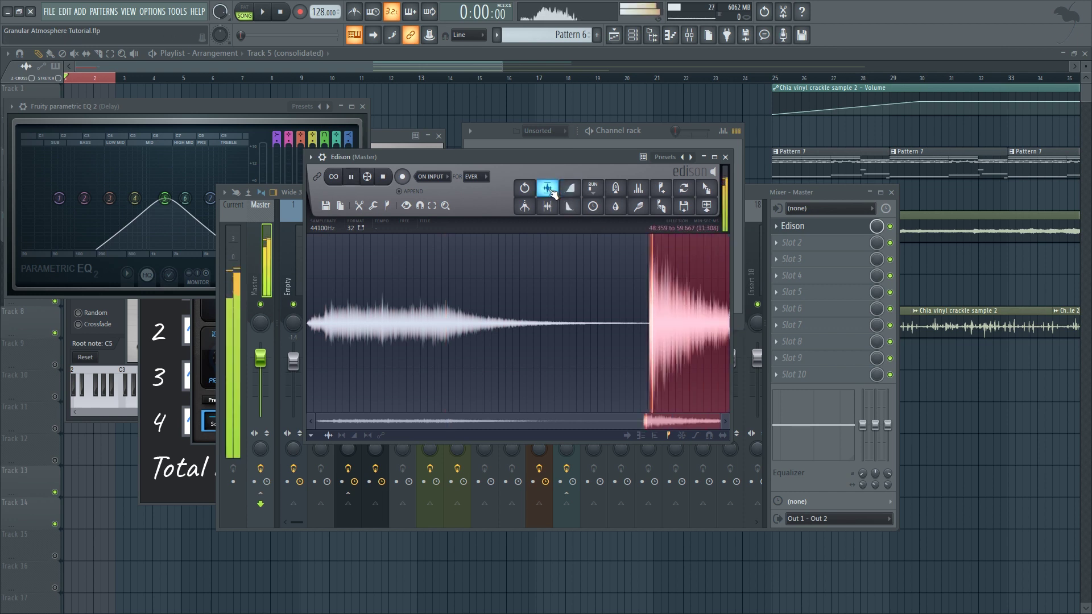
key(ctrl+z)
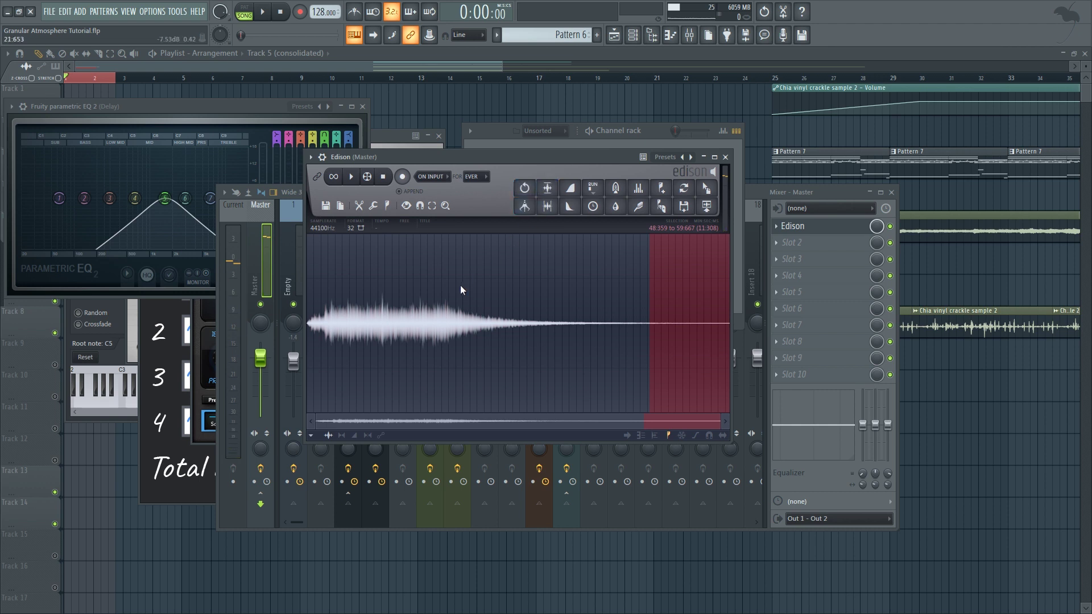
key(ctrl+z)
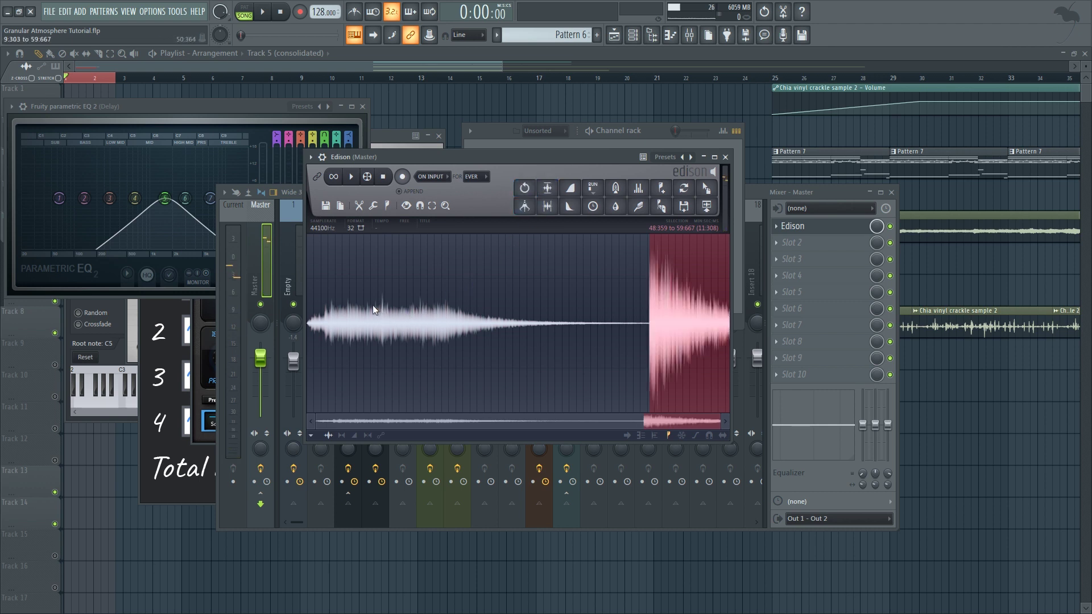
click(373, 310)
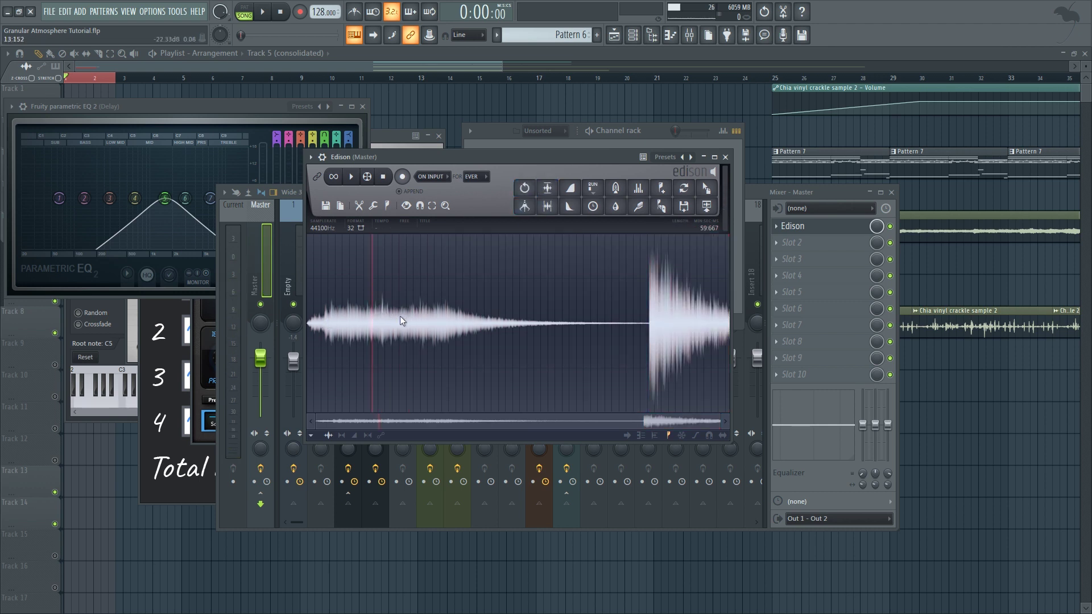
Audition the recording's main section and the start of its normalized tail in Edison
key(space)
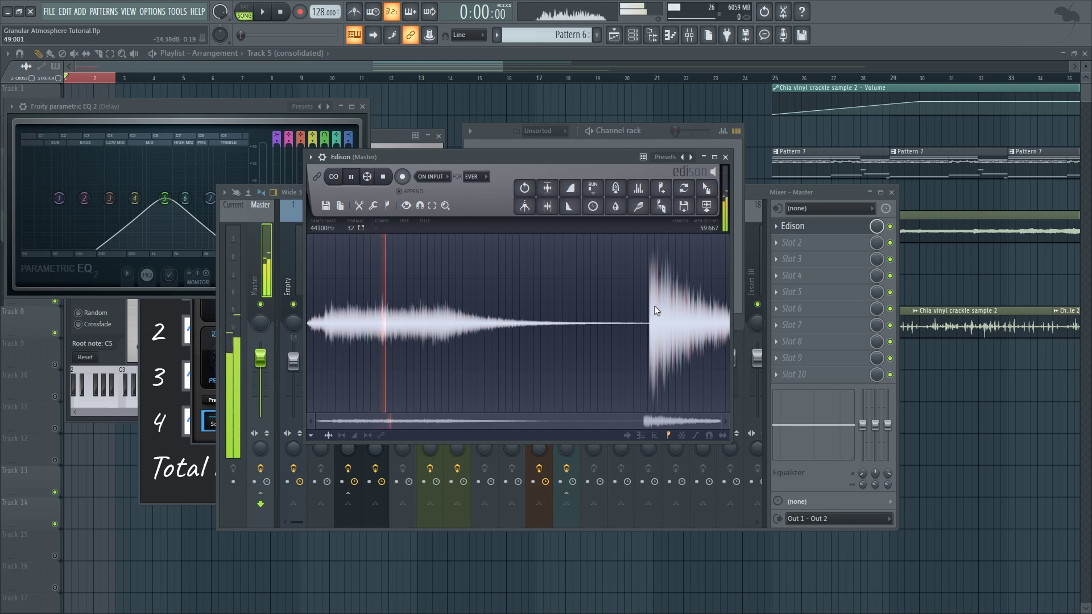
key(space)
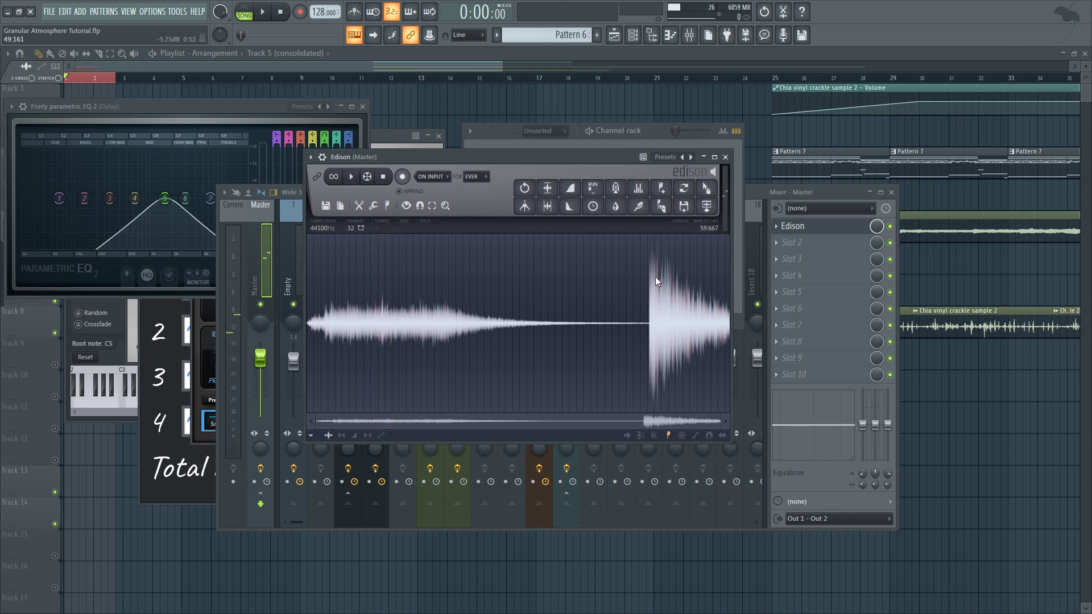
click(656, 276)
key(space)
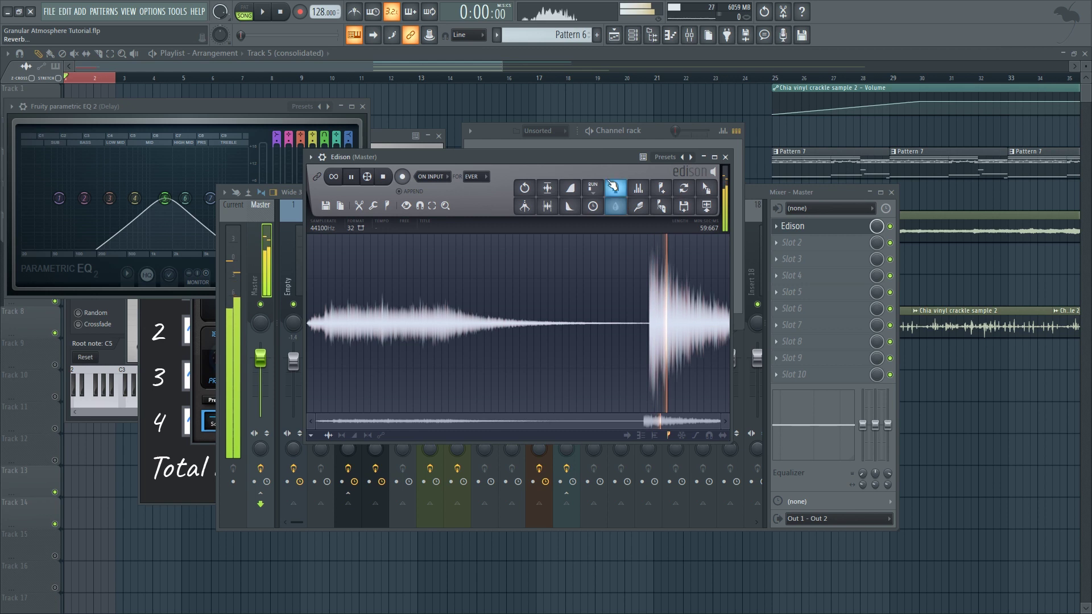
key(space)
Undo the normalization of the recording's tail in Edison
drag(585, 161, 573, 162)
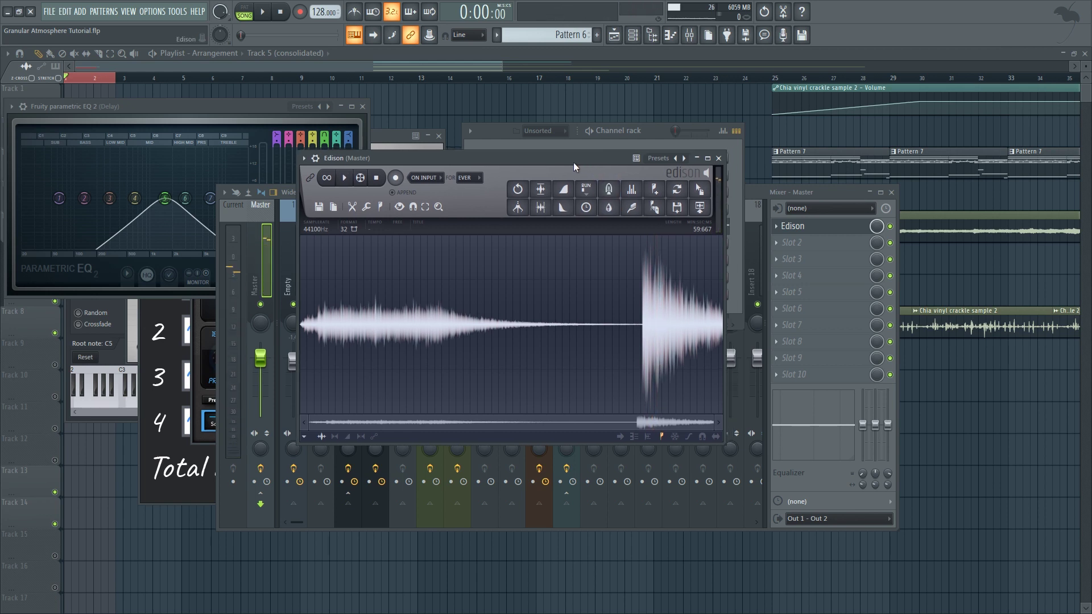
key(ctrl+z)
key(ctrl+z)
key(ctrl+z)
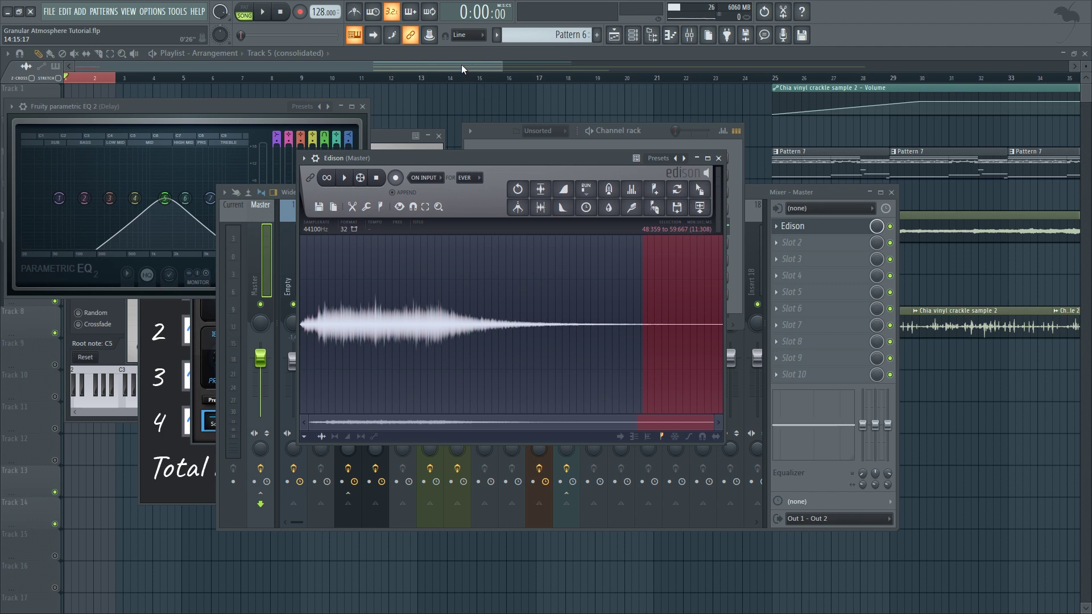
Solo Track 5 holding the Atmosphere Bmin7 sus 4 clip in the playlist and set the playhead to bar 25
drag(462, 63, 602, 69)
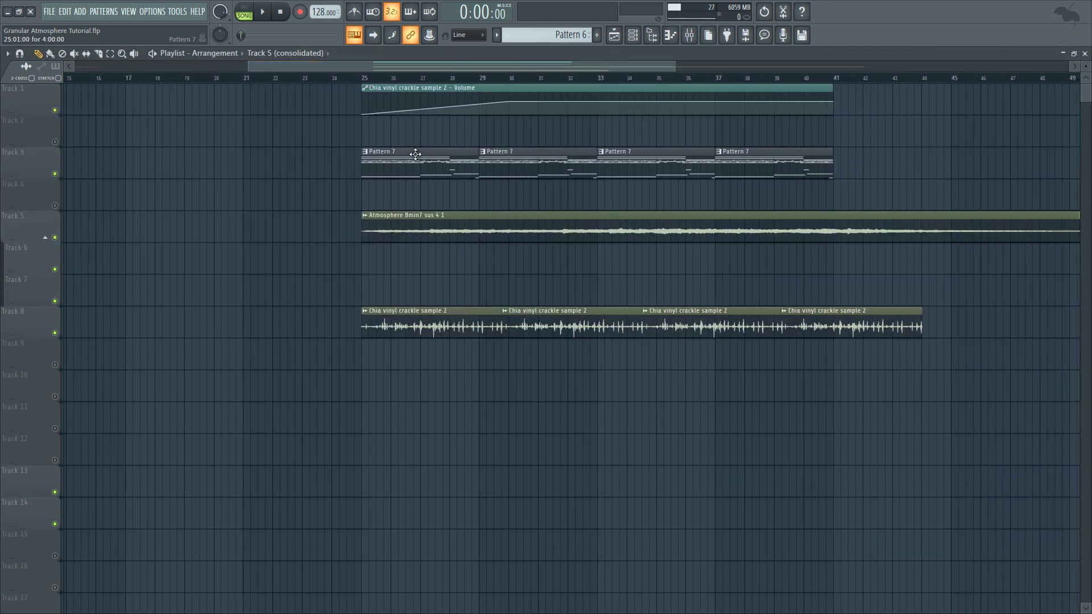
ctrl+click(55, 237)
click(365, 79)
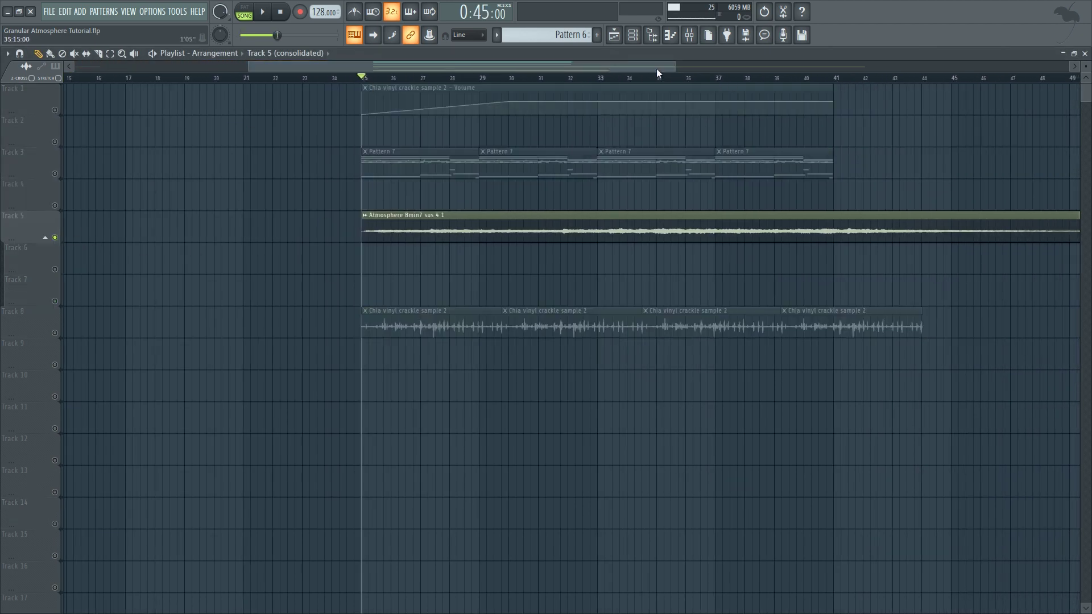
Audition the soloed Atmosphere clip from bar 25 and around bars 33, 35 and 37, and return the playhead to bar 25
drag(674, 67, 798, 88)
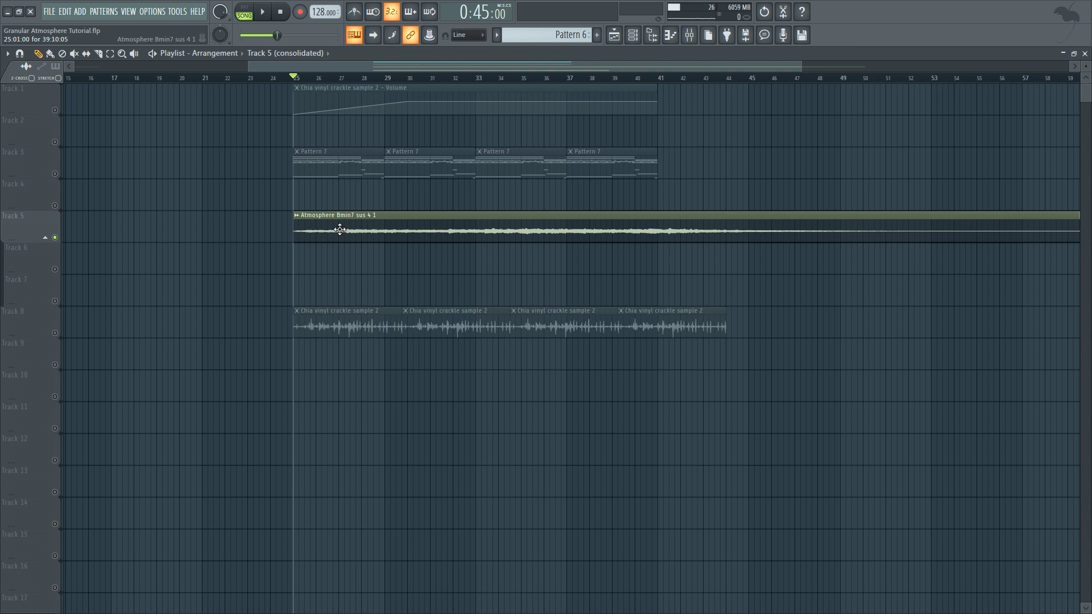
key(space)
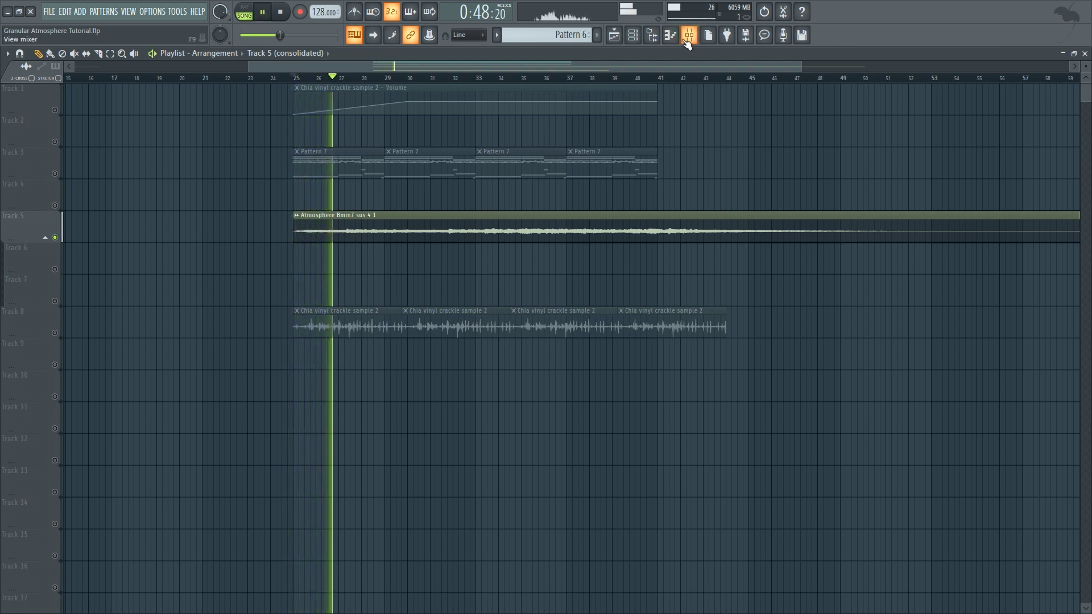
click(483, 80)
click(528, 80)
click(566, 79)
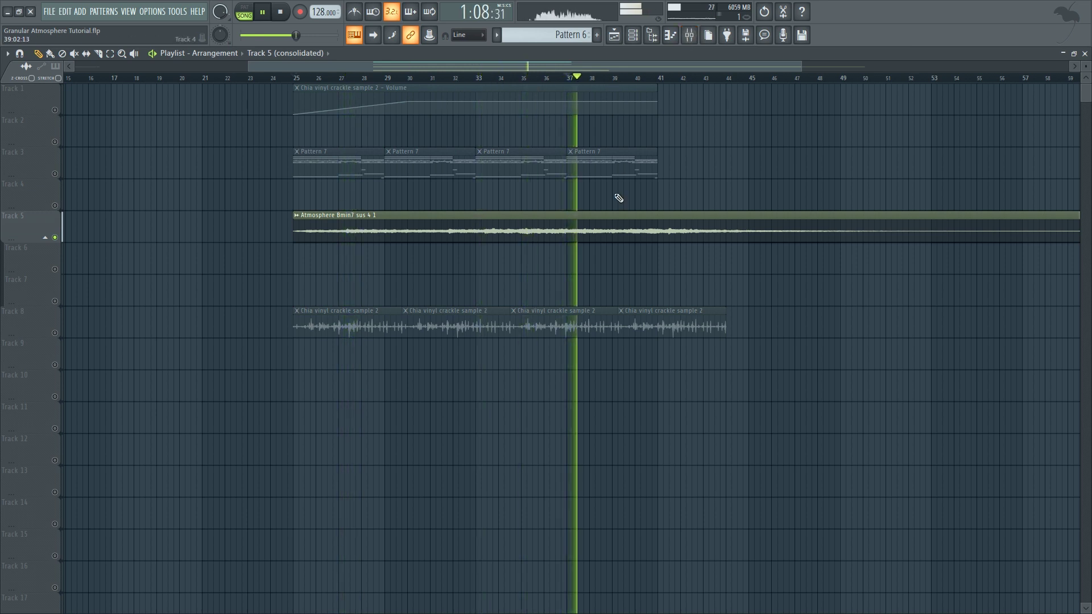
key(space)
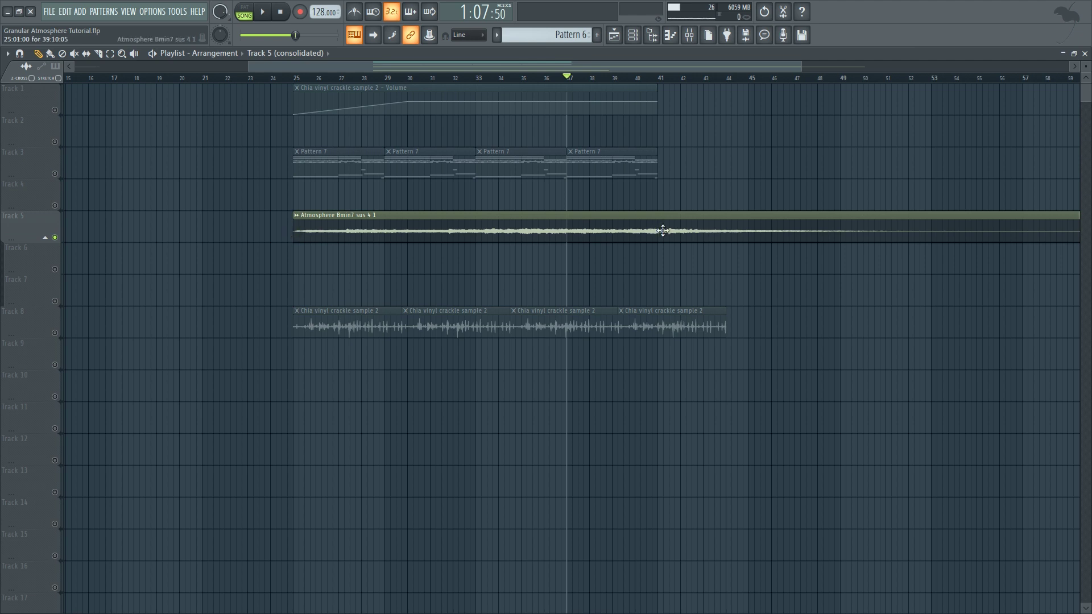
click(676, 78)
drag(676, 78, 303, 80)
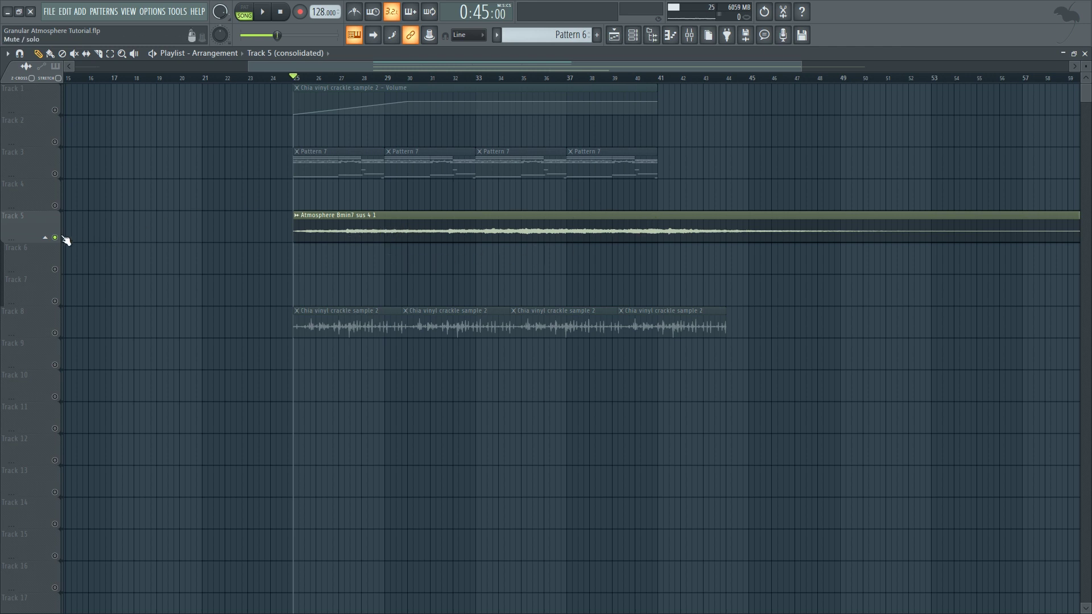
Unmute the vinyl crackle on Track 8 and its volume automation on Track 1, and audition them with the atmosphere in the mixer
click(56, 334)
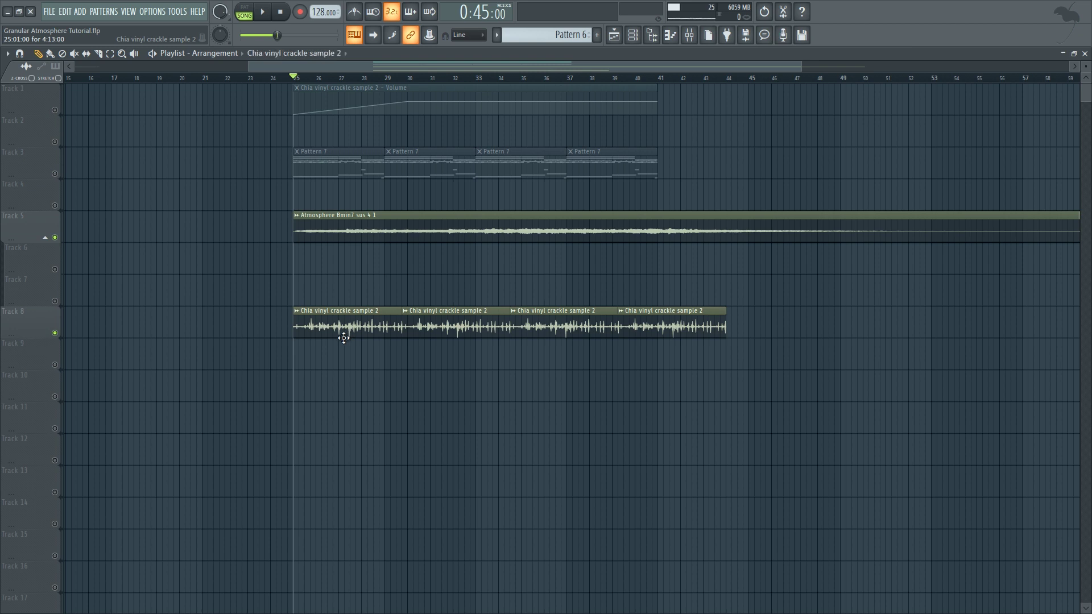
click(56, 111)
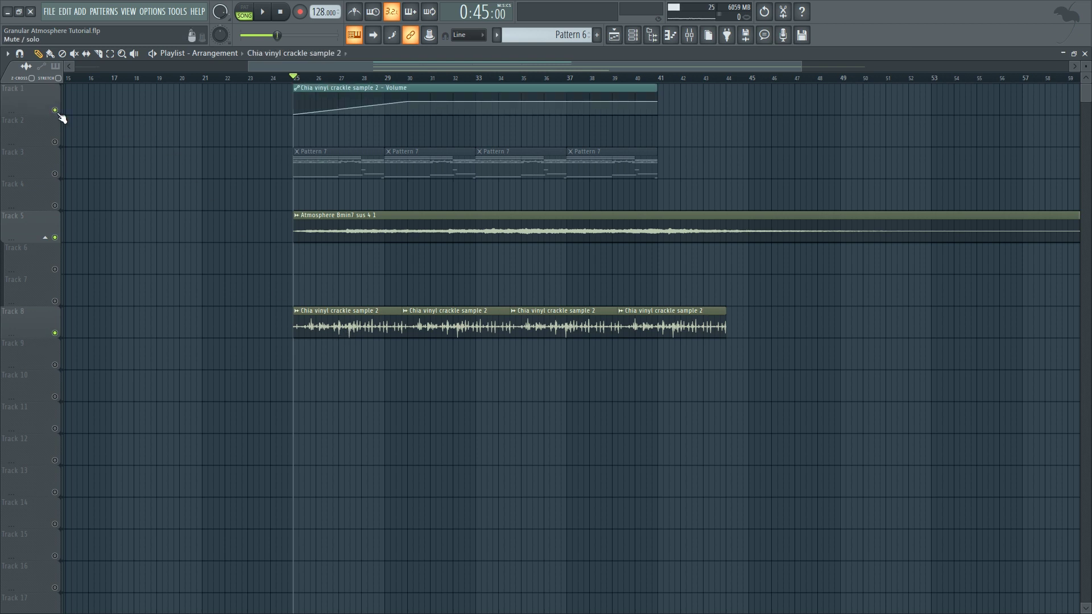
click(688, 38)
drag(475, 193, 483, 348)
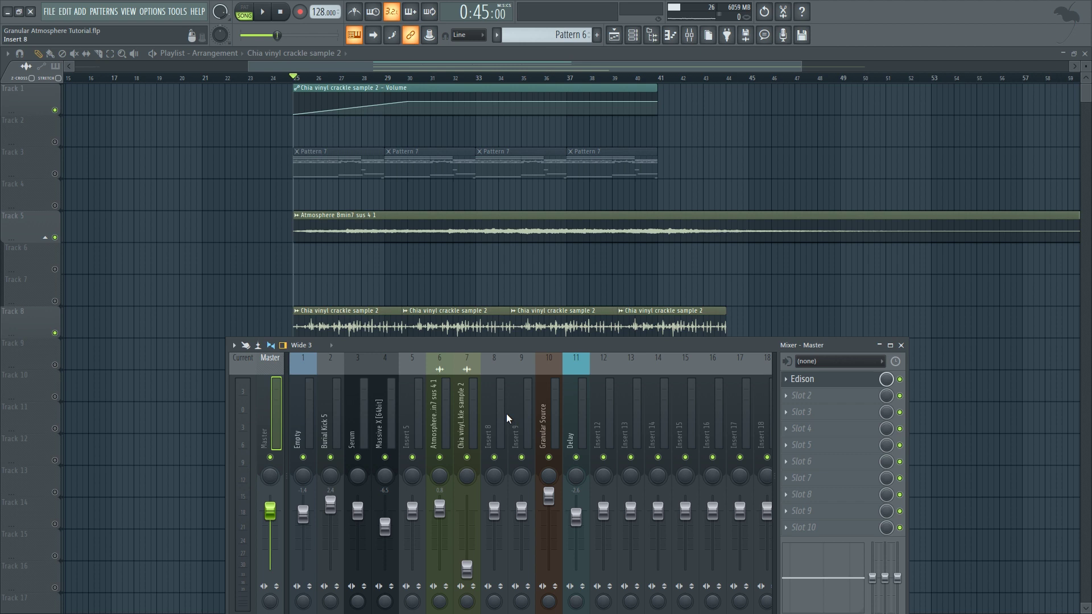
click(471, 398)
key(space)
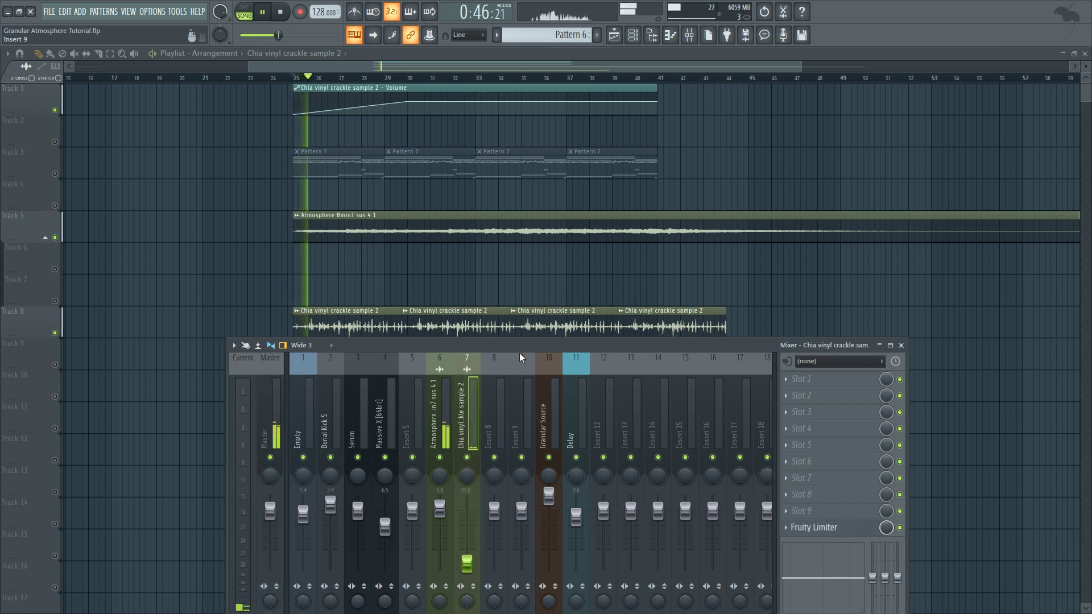
click(450, 396)
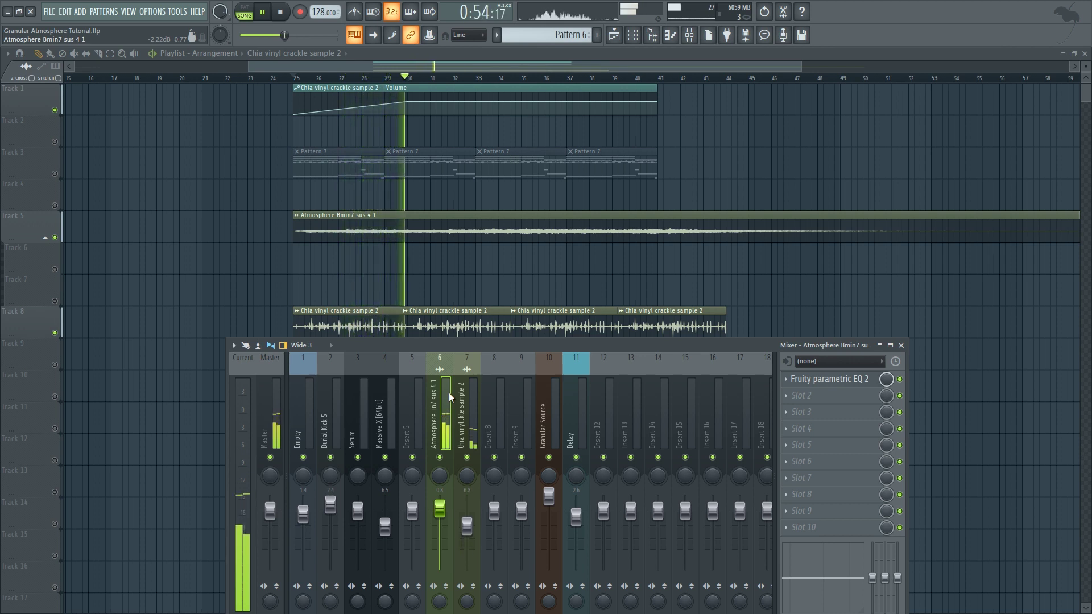
key(space)
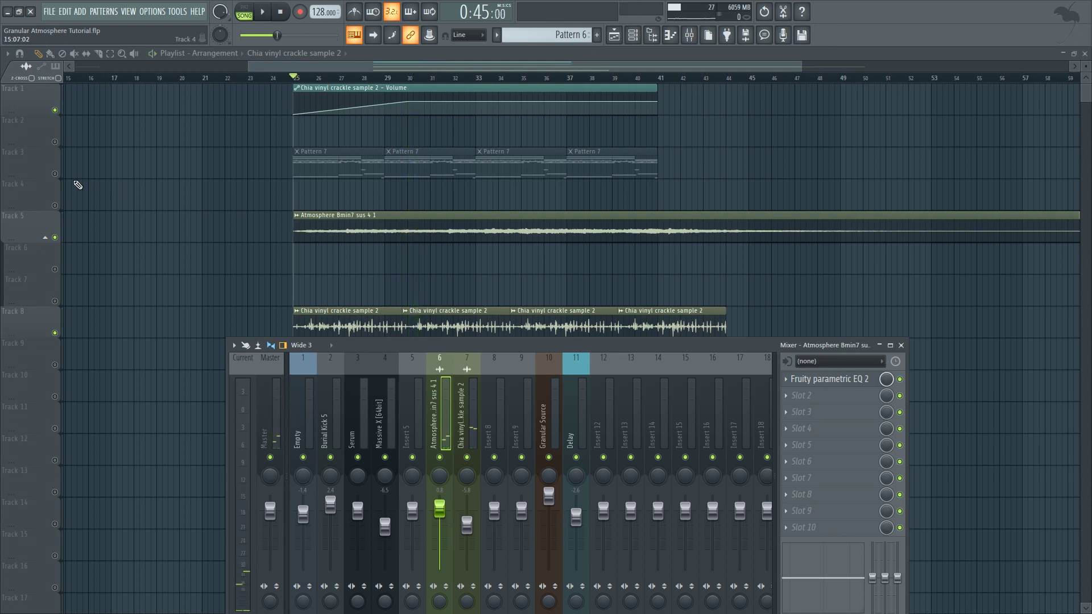
Audition Pattern 7 with Track 3 soloed, and mute its Burial Kick 5 and Empty channels
right_click(55, 174)
click(327, 166)
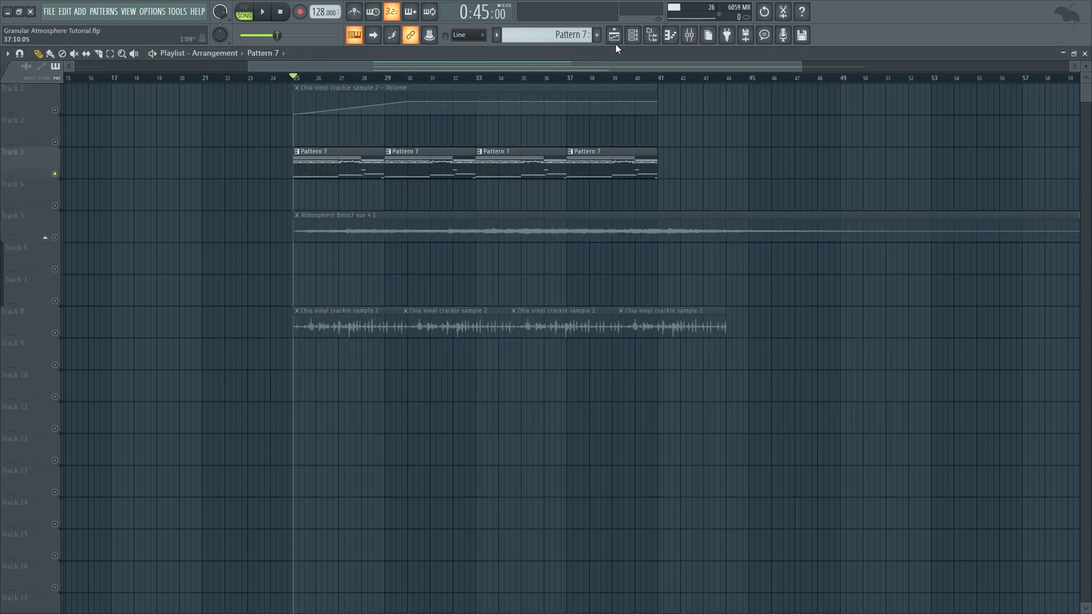
click(632, 34)
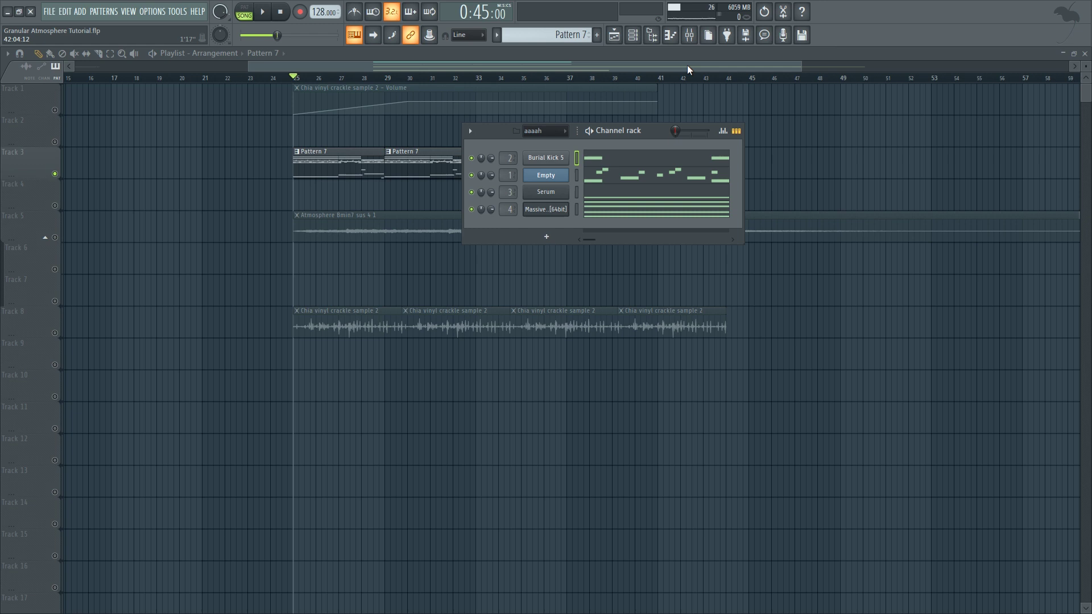
key(space)
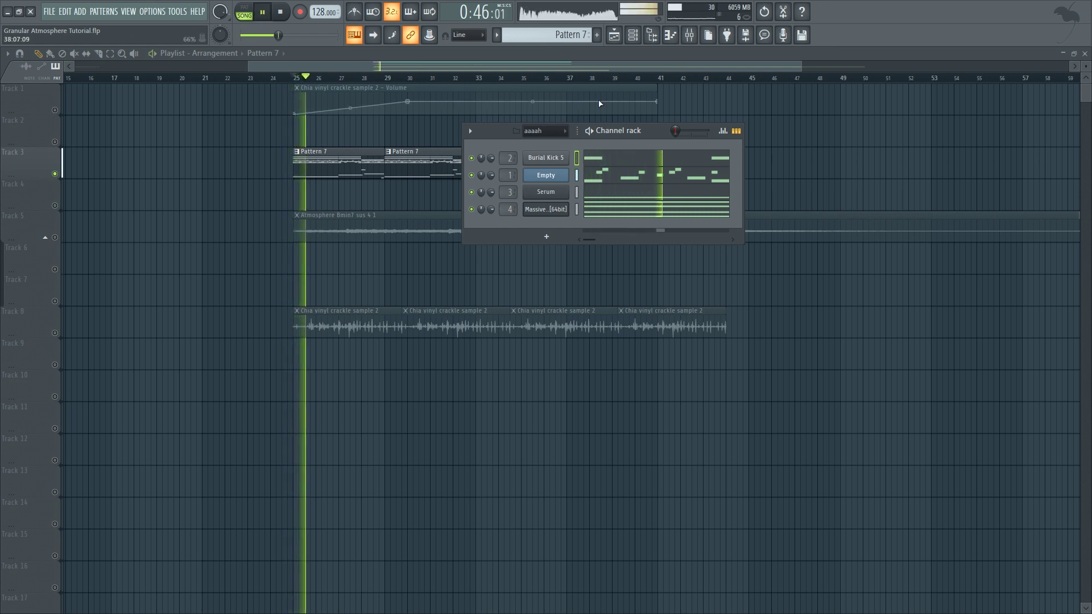
key(space)
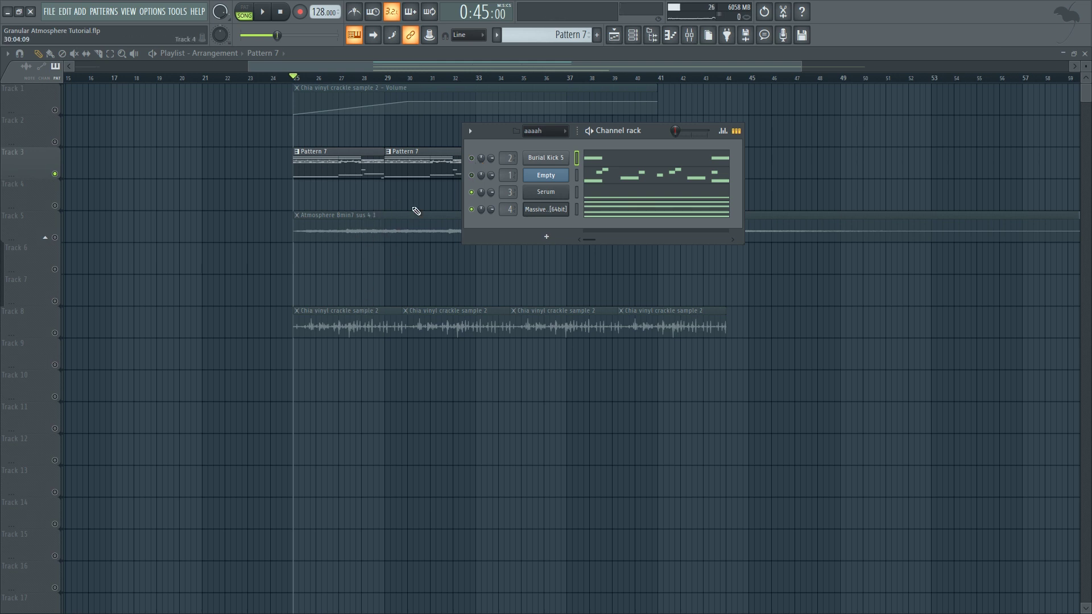
Unmute playlist Tracks 5, 8 and 1, and mute the Serum channel of Pattern 7
click(61, 237)
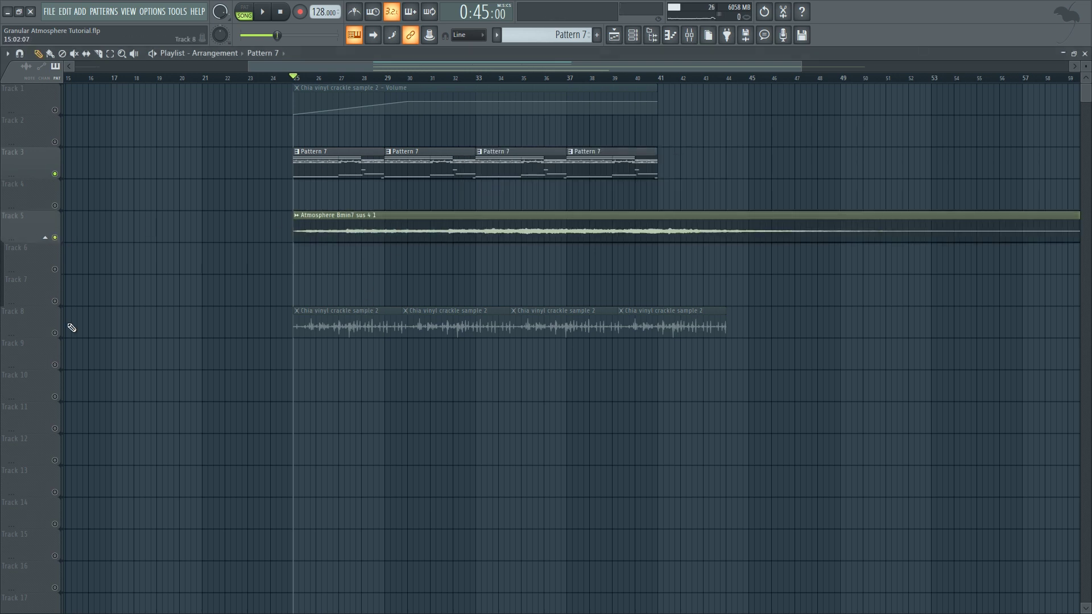
click(62, 331)
click(62, 108)
click(633, 35)
click(472, 192)
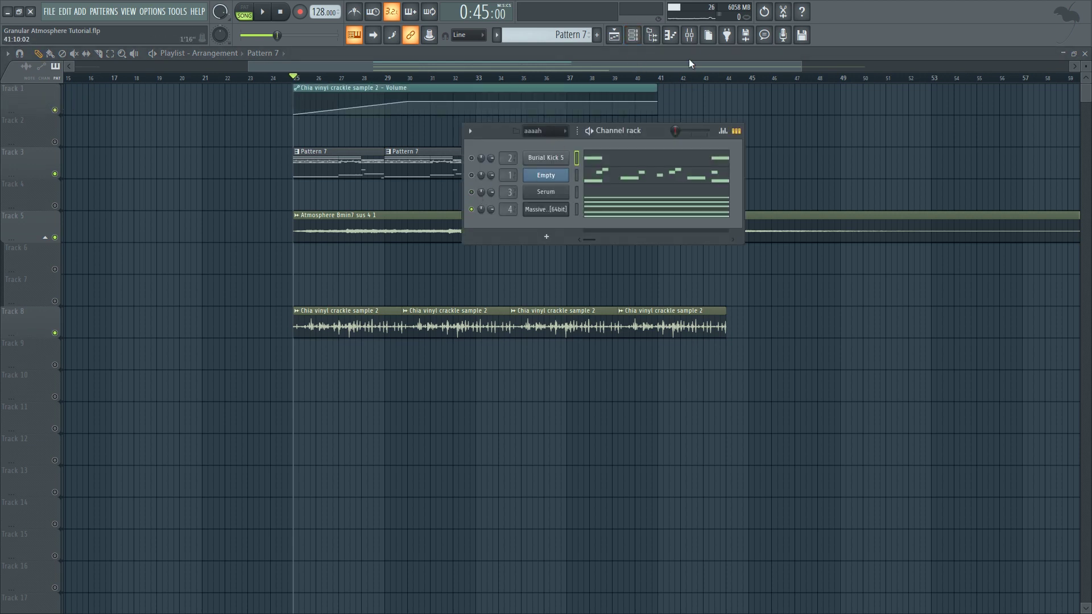
During playback, mute the Atmosphere mixer track and raise the Massive X fader to about -1.9 dB
key(space)
click(699, 40)
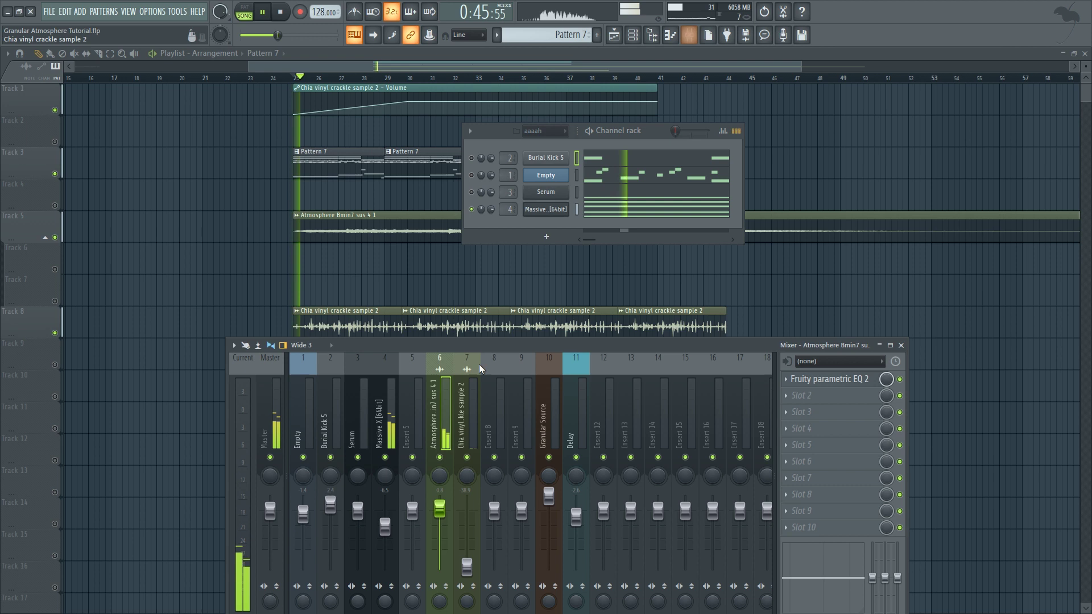
click(449, 456)
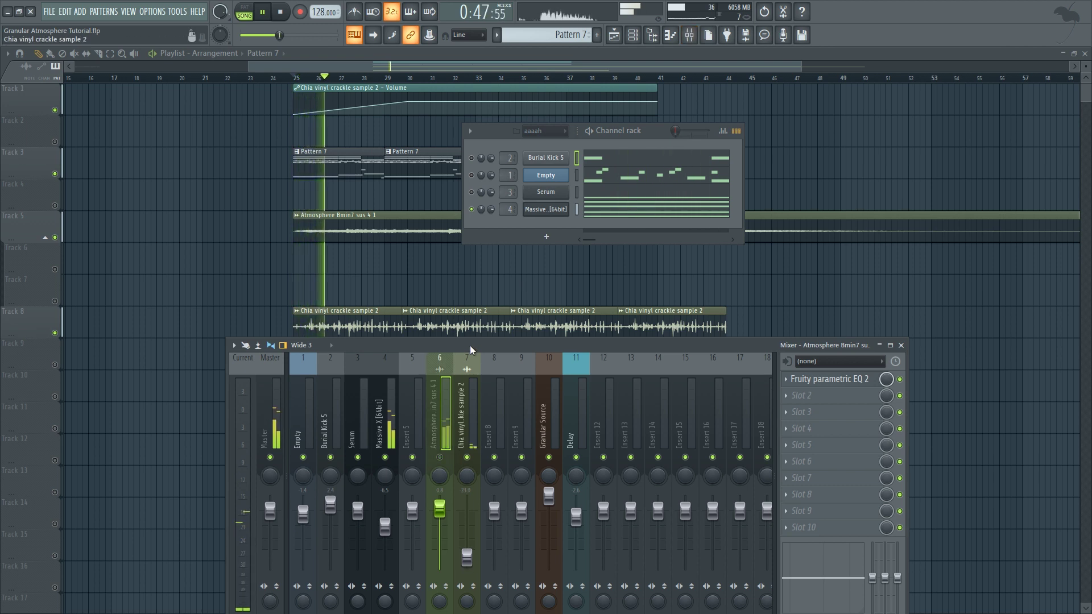
drag(472, 345, 500, 221)
drag(413, 404, 413, 392)
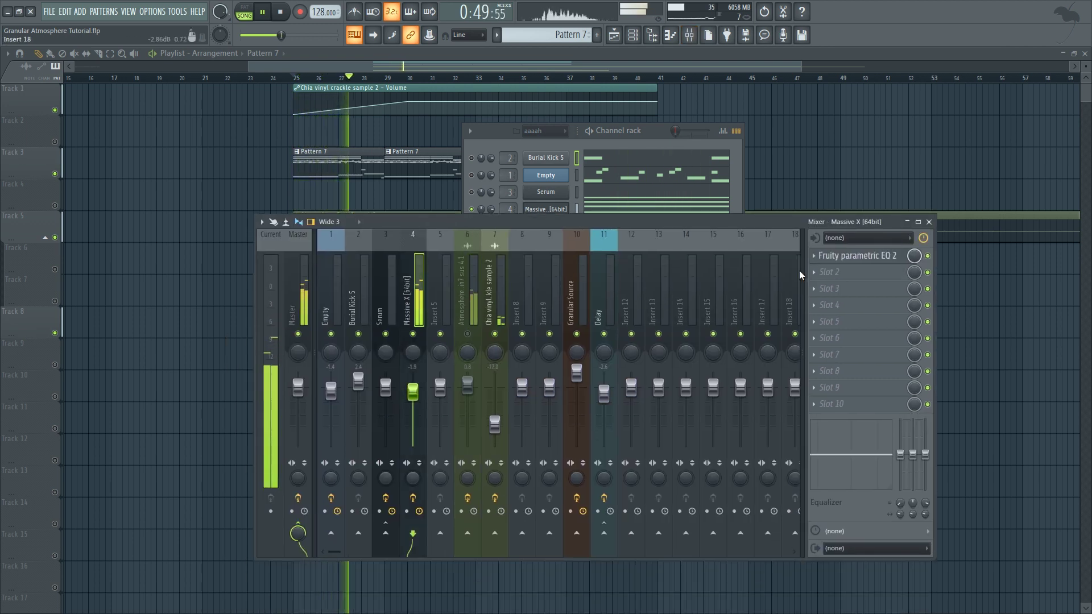
Switch the mute from the Atmosphere mixer track to Massive X, and open both tracks' Parametric EQ 2 to examine their curves
click(843, 259)
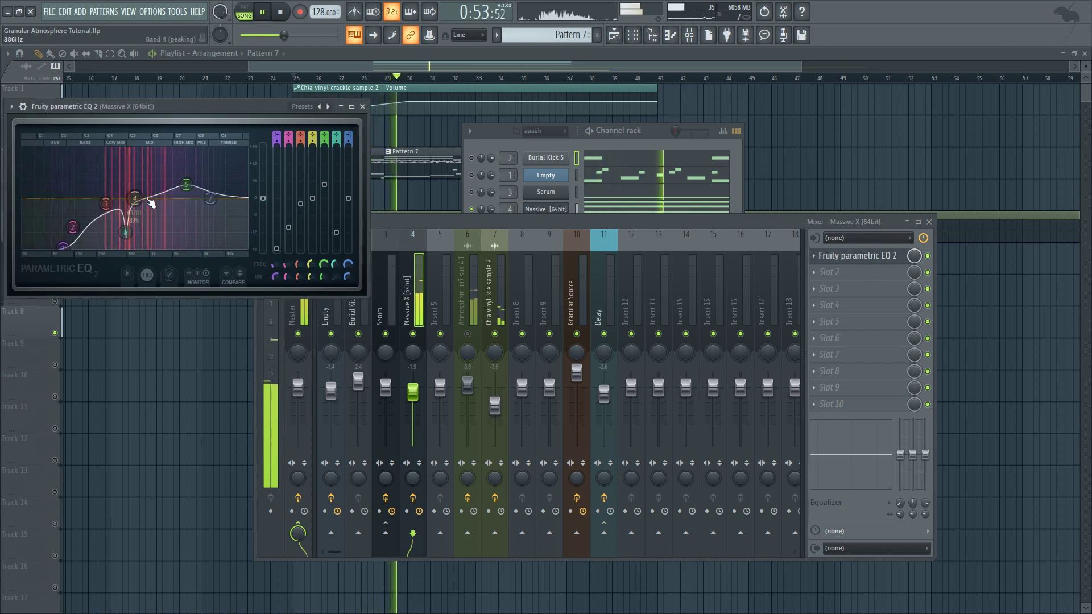
key(space)
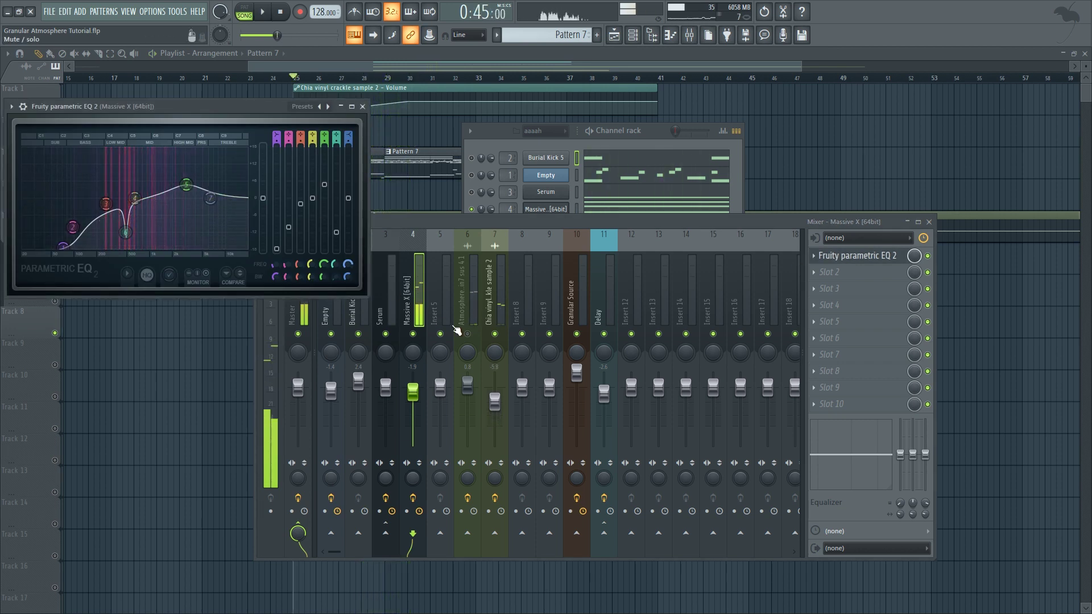
click(414, 335)
click(467, 295)
click(855, 255)
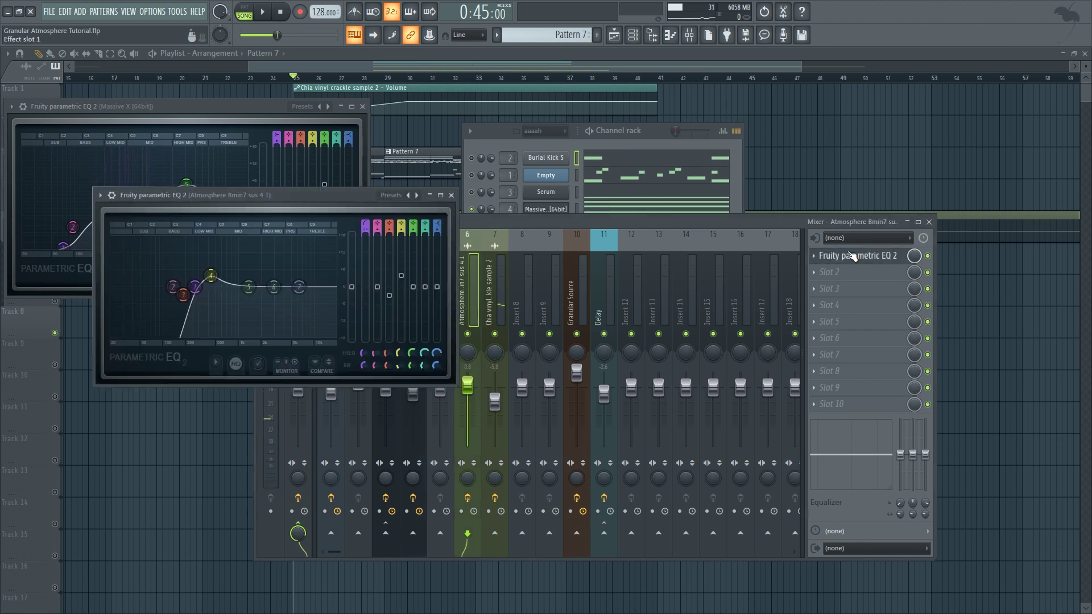
drag(256, 195, 309, 194)
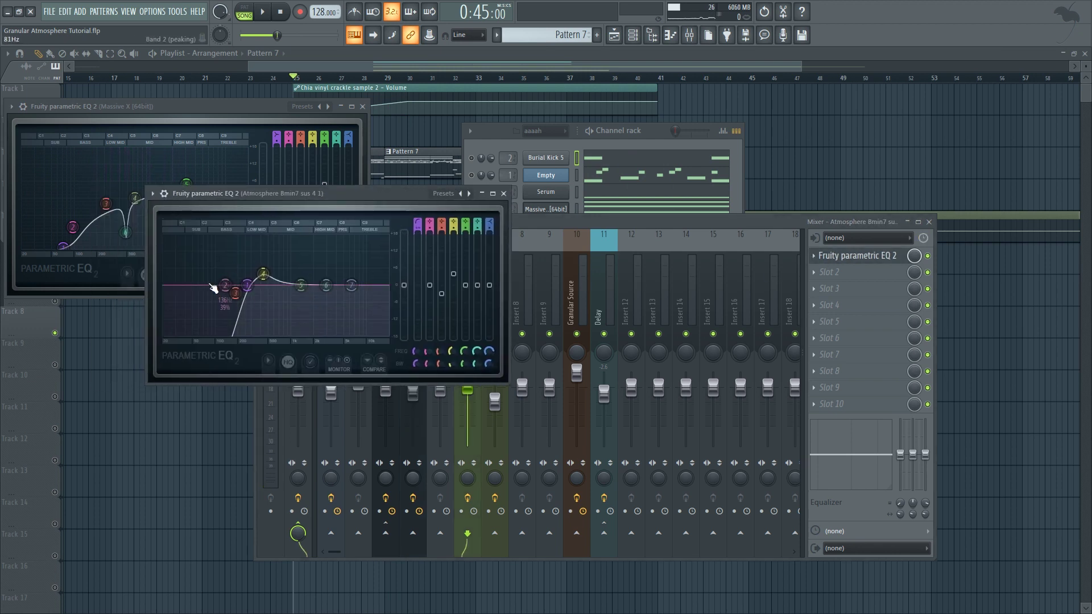
drag(336, 196, 616, 256)
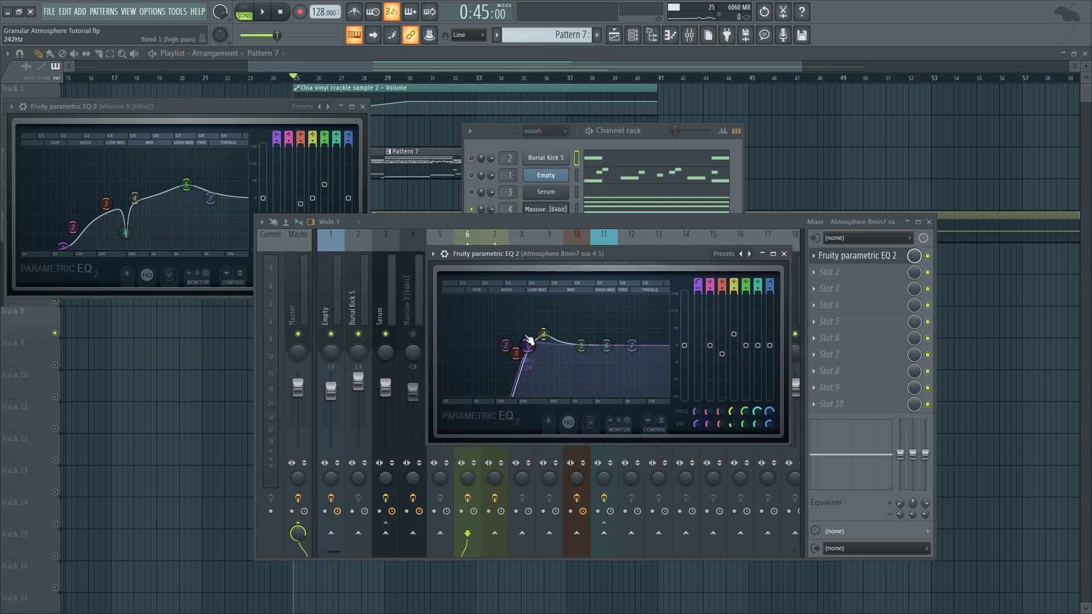
mouse_move(528, 340)
mouse_down()
mouse_move(535, 361)
mouse_move(578, 349)
mouse_move(536, 344)
mouse_up()
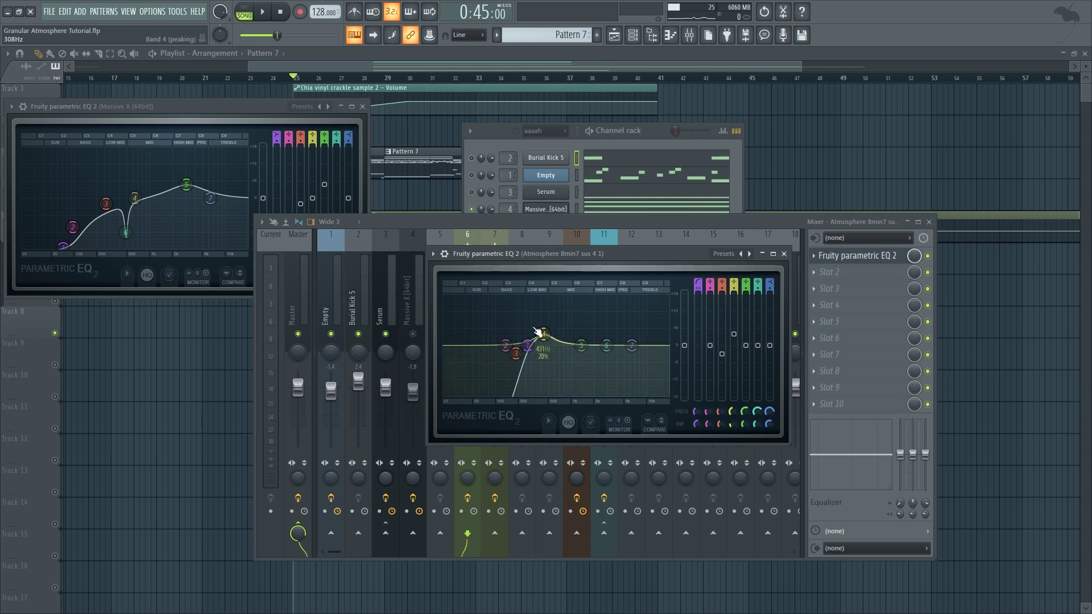
drag(594, 258, 630, 259)
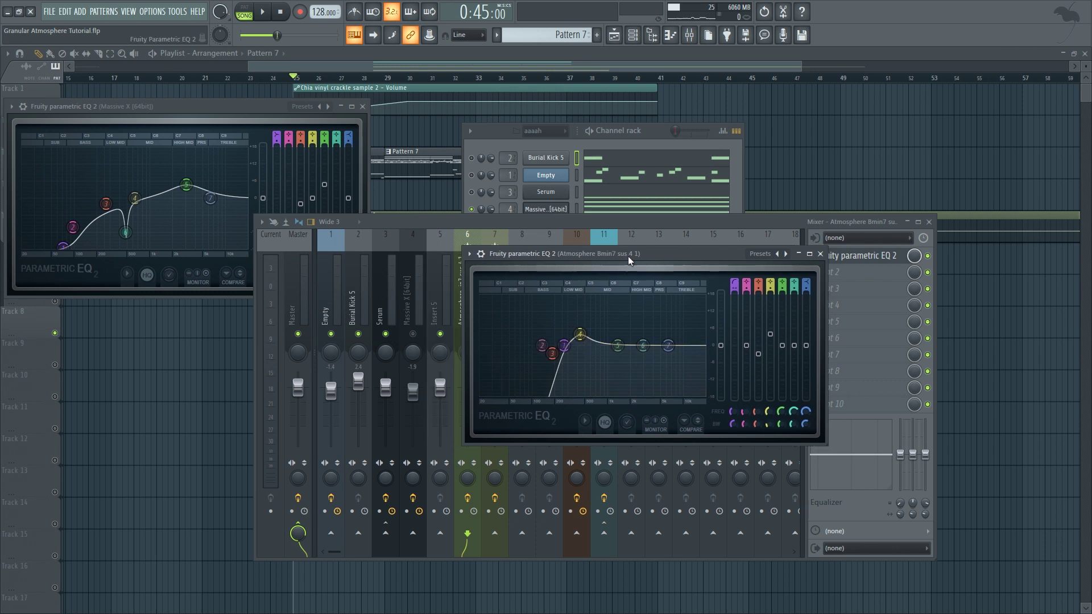
Play the atmosphere in the arrangement, bringing the Massive X mixer track and the Serum channel back in during playback
click(491, 144)
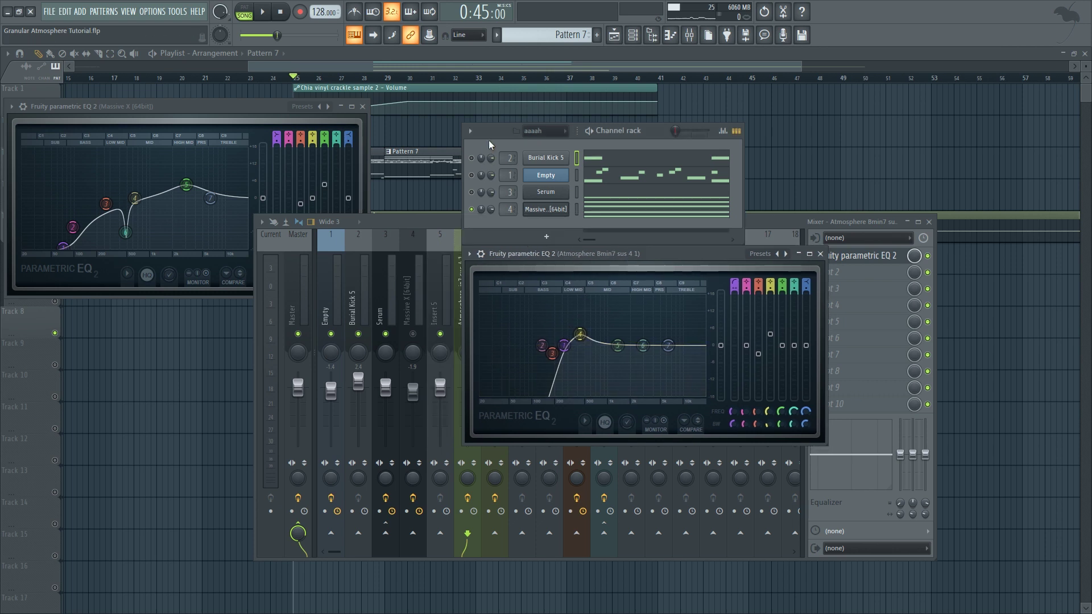
key(space)
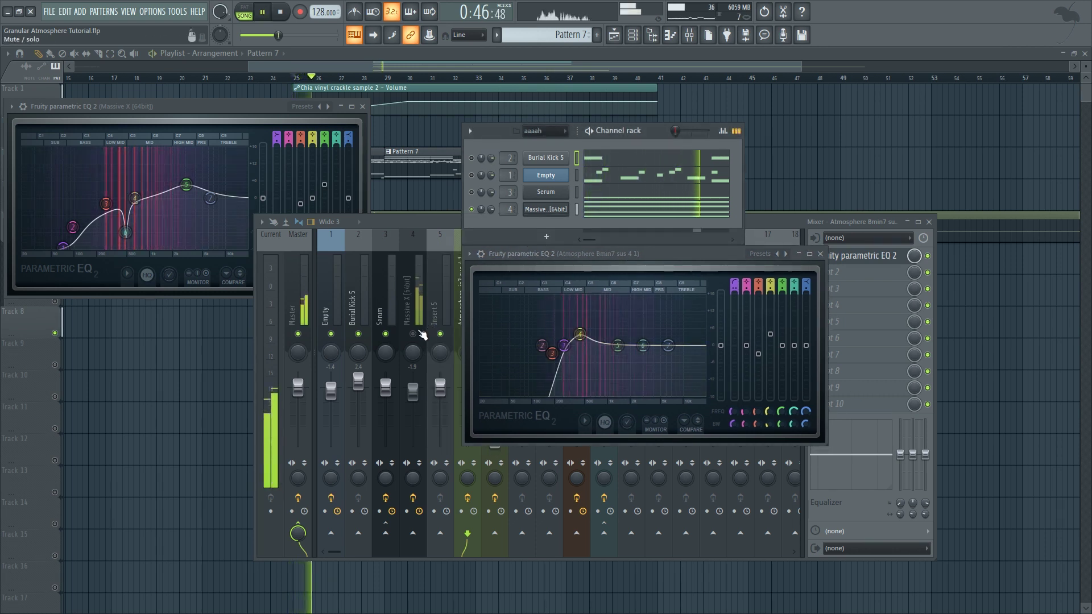
key(F9)
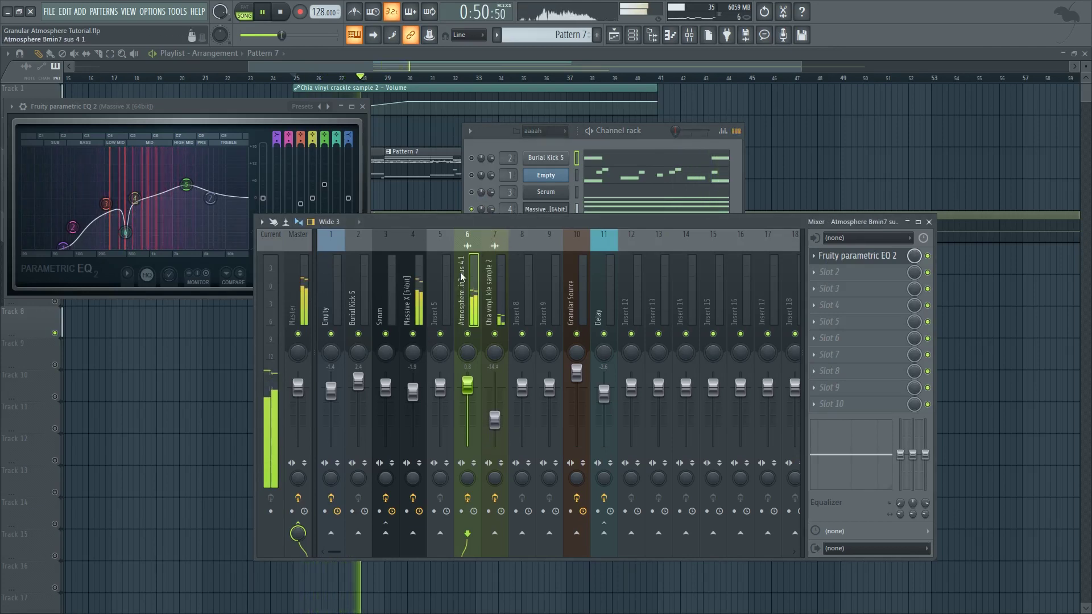
click(471, 193)
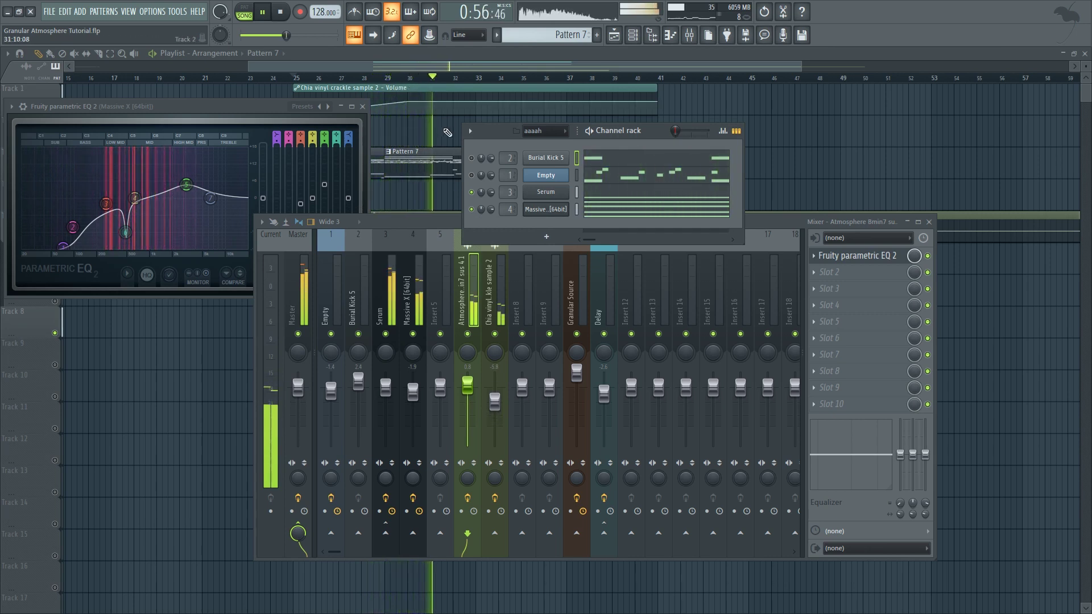
key(space)
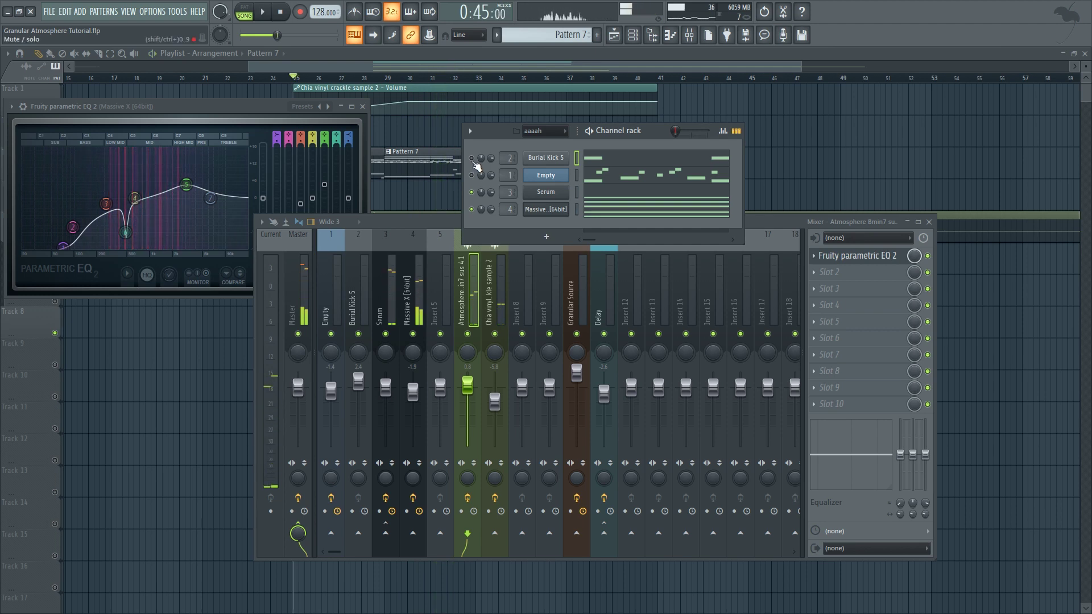